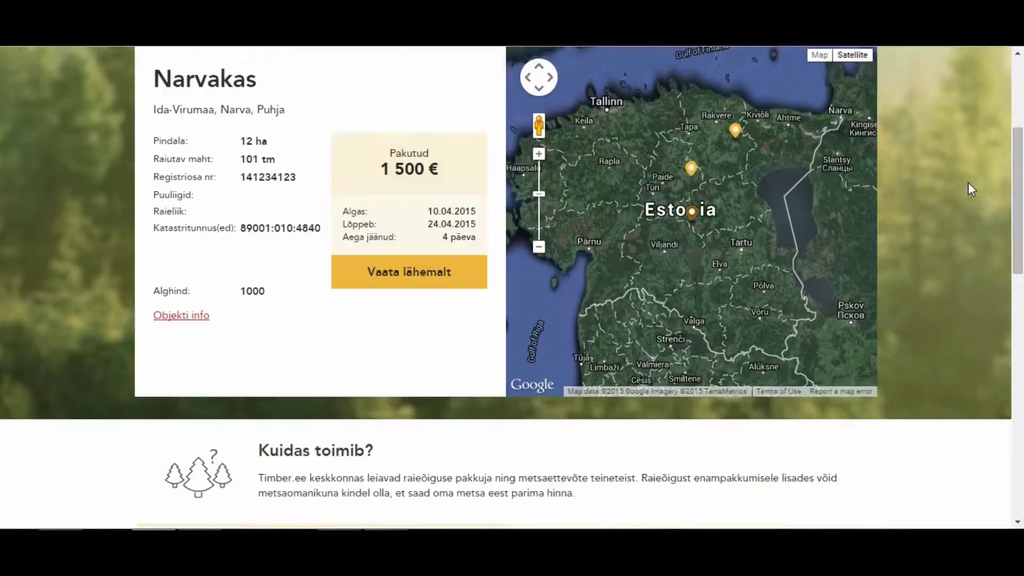
# Open 'Loe edasi' under 'Osta raieõigust' and read through the 'Soovid osta raiet?' page.
pyautogui.scroll(-3, 969, 183)
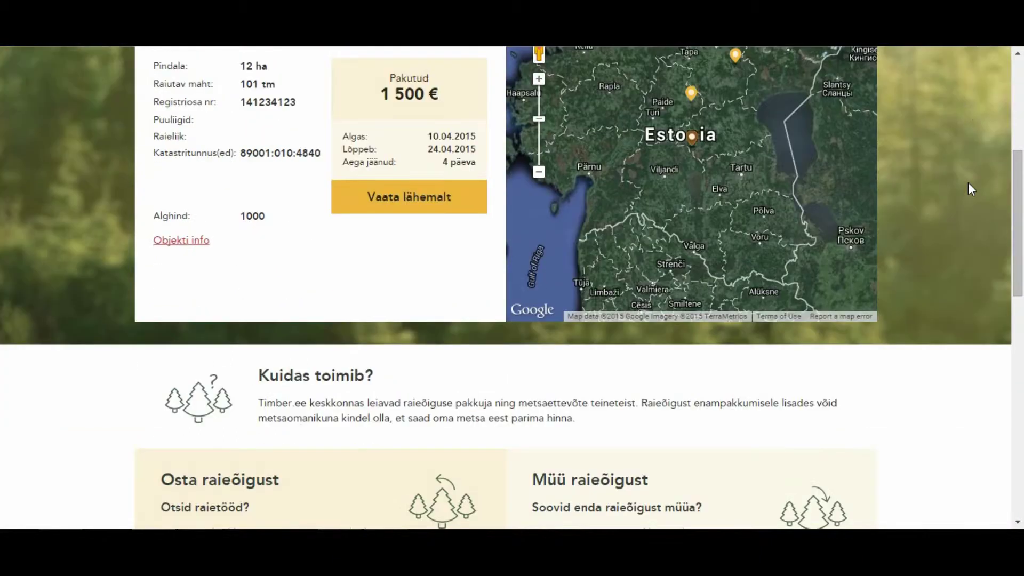
pyautogui.scroll(-1, 968, 183)
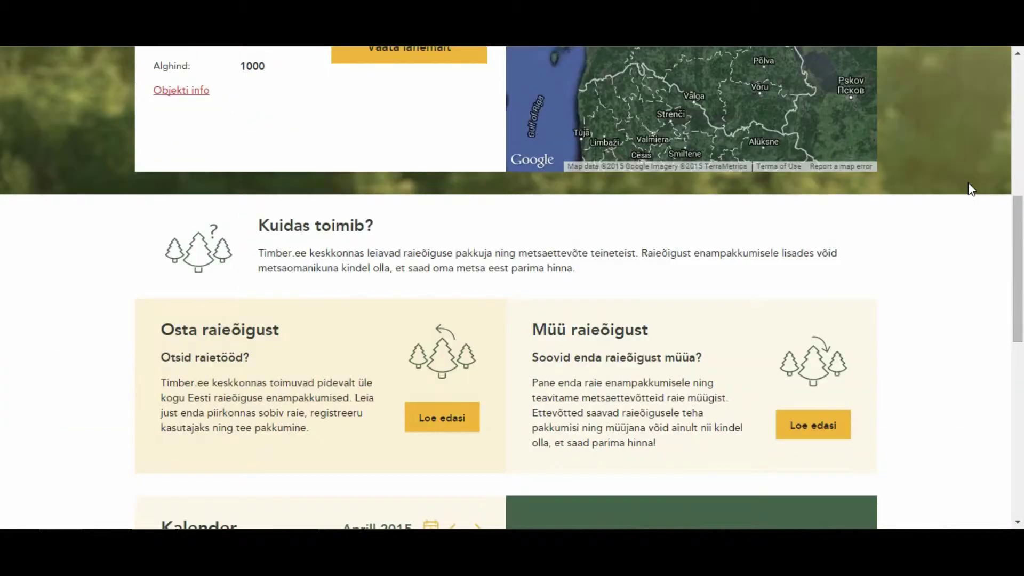
pyautogui.scroll(-2, 969, 182)
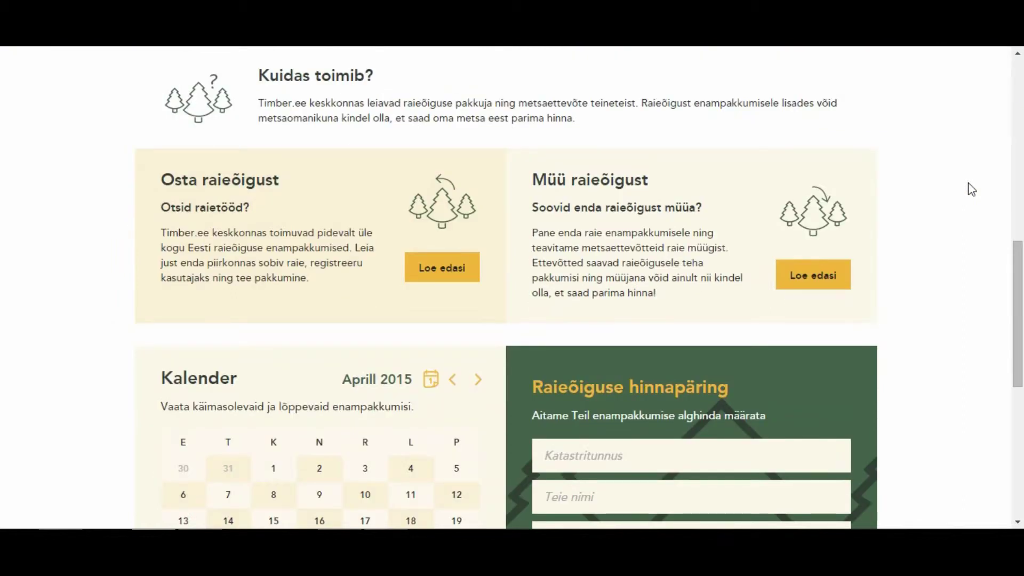
pyautogui.click(445, 278)
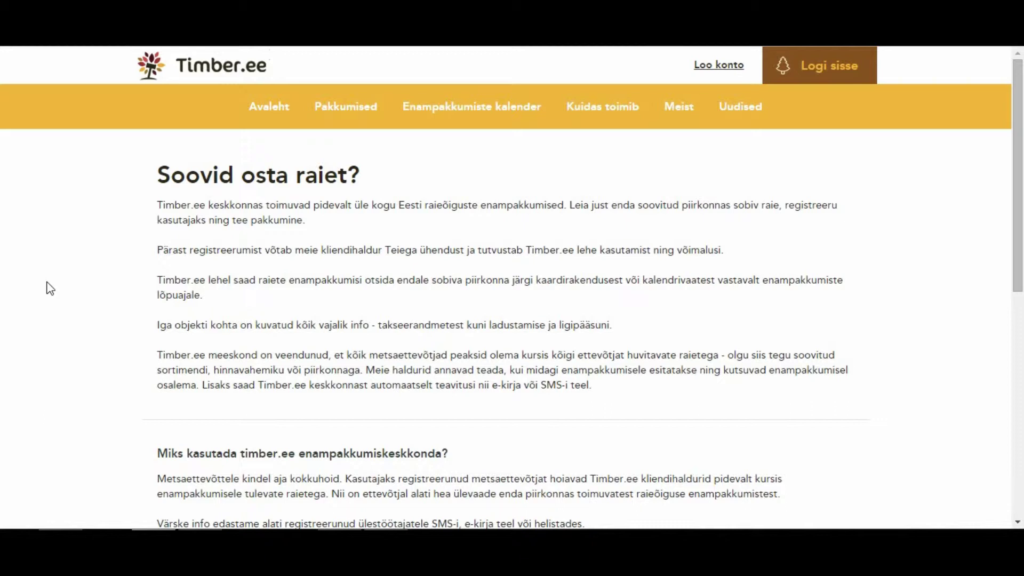
pyautogui.scroll(-2, 50, 288)
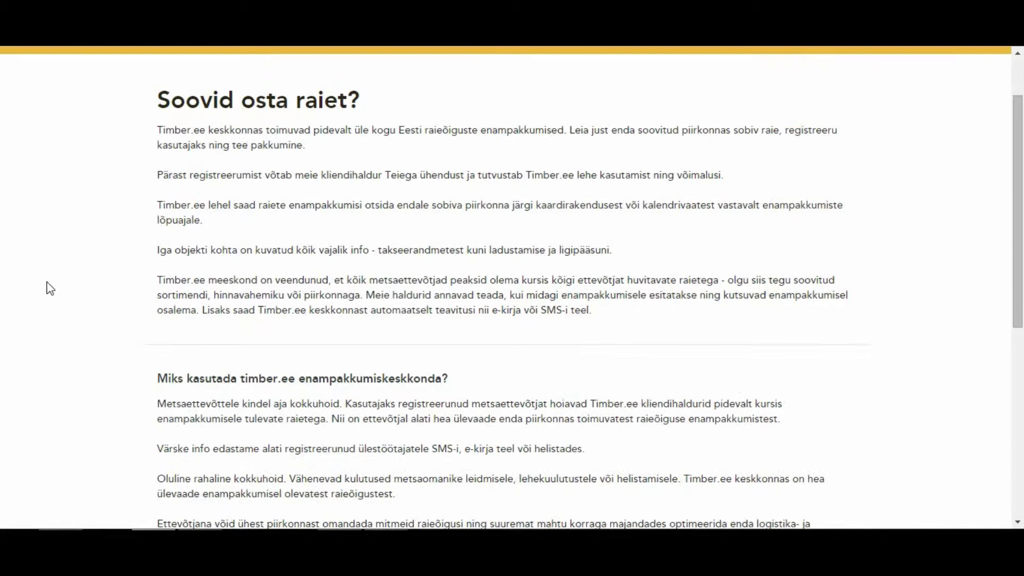
pyautogui.scroll(-2, 50, 288)
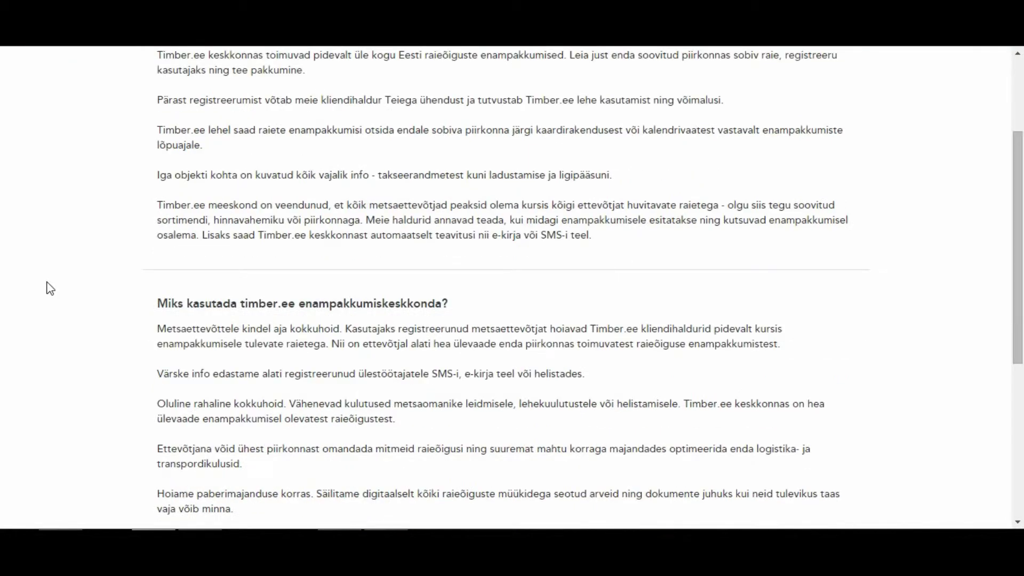
pyautogui.scroll(-4, 50, 288)
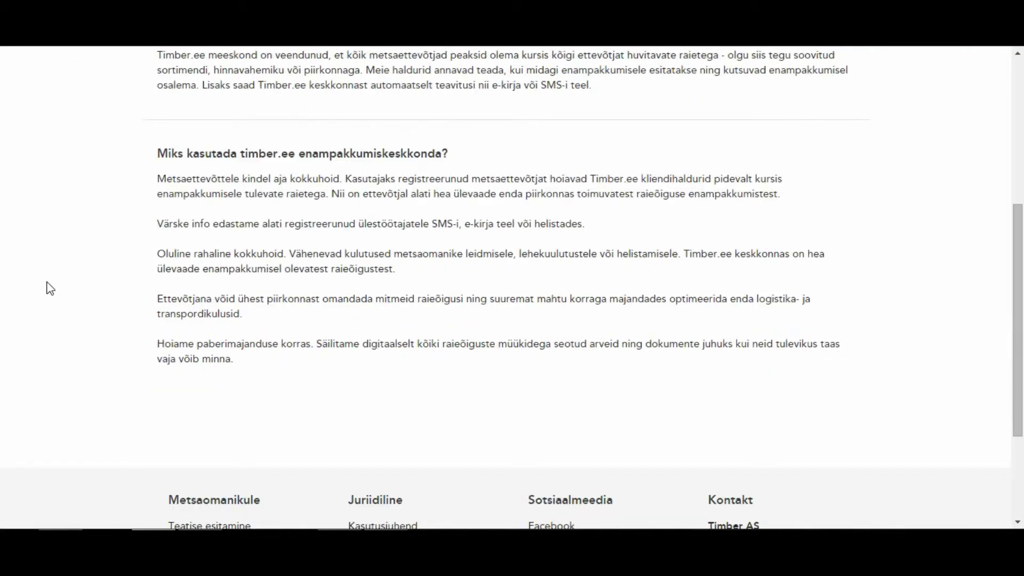
pyautogui.scroll(2, 49, 288)
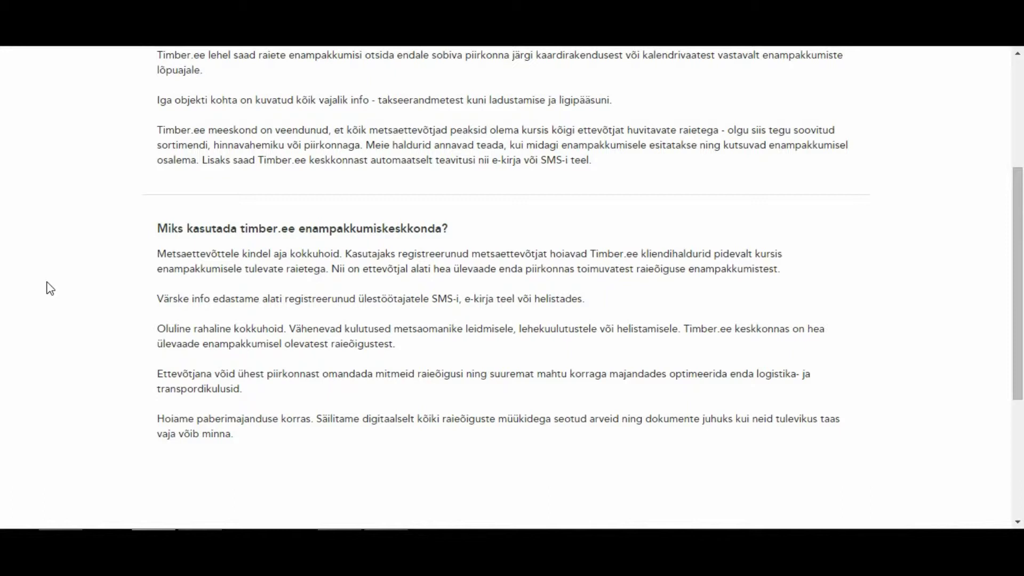
pyautogui.scroll(2, 50, 288)
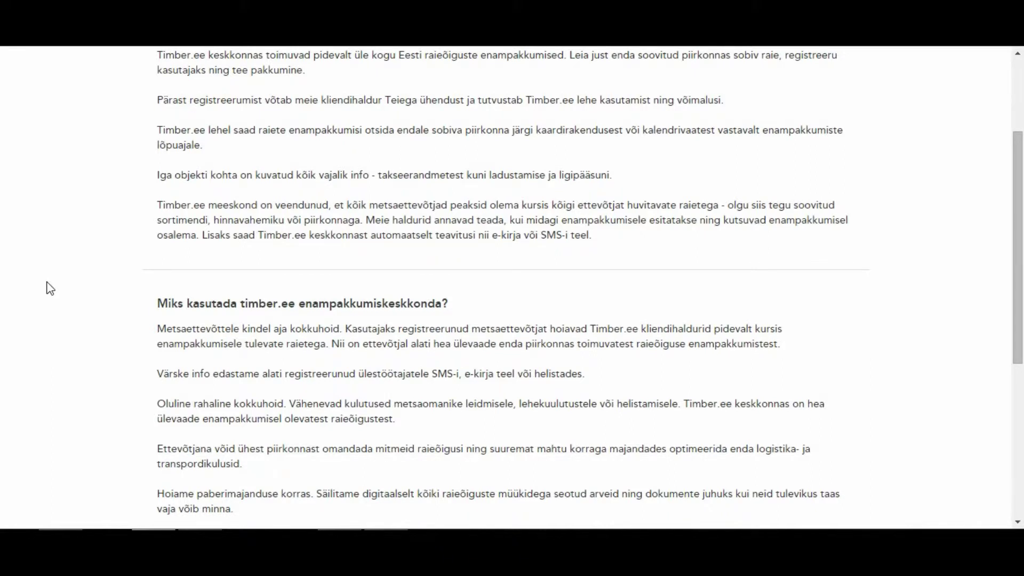
pyautogui.scroll(2, 50, 288)
pyautogui.scroll(2, 50, 288)
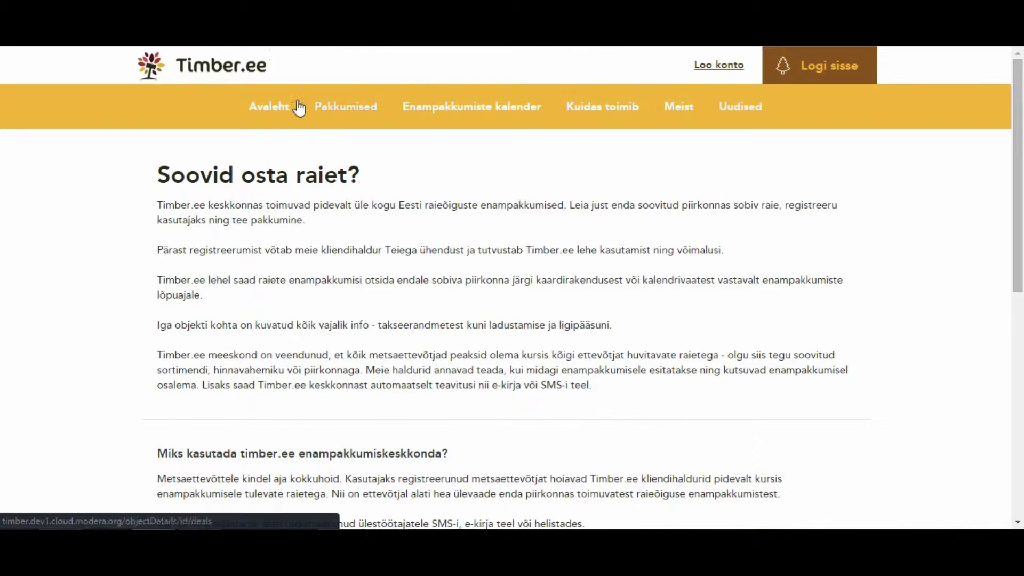
# Return to the homepage and view the Metsalaane, Sauna, Jõekääru and Toomeoksa auctions in the slider.
pyautogui.click(277, 108)
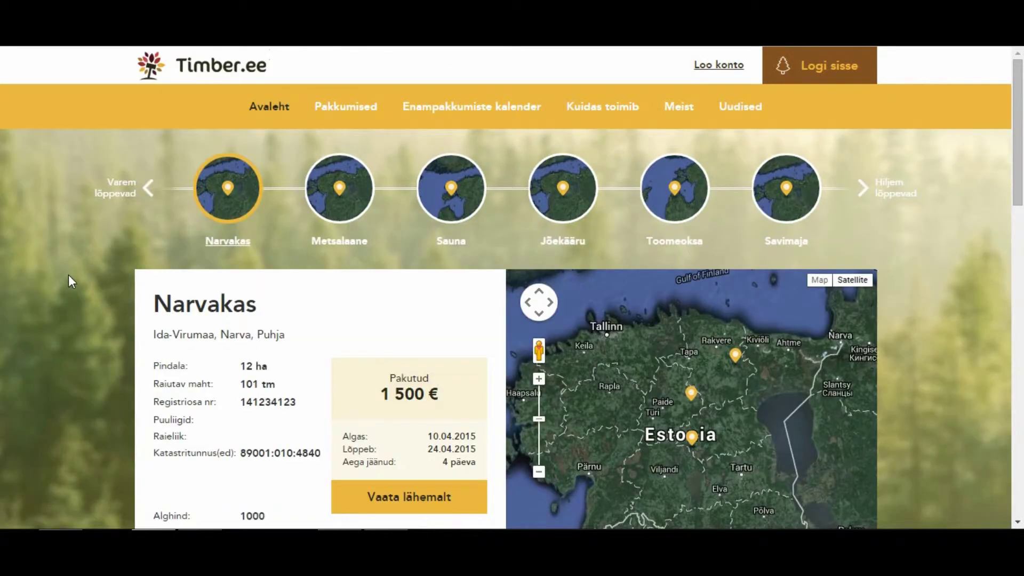
pyautogui.click(344, 249)
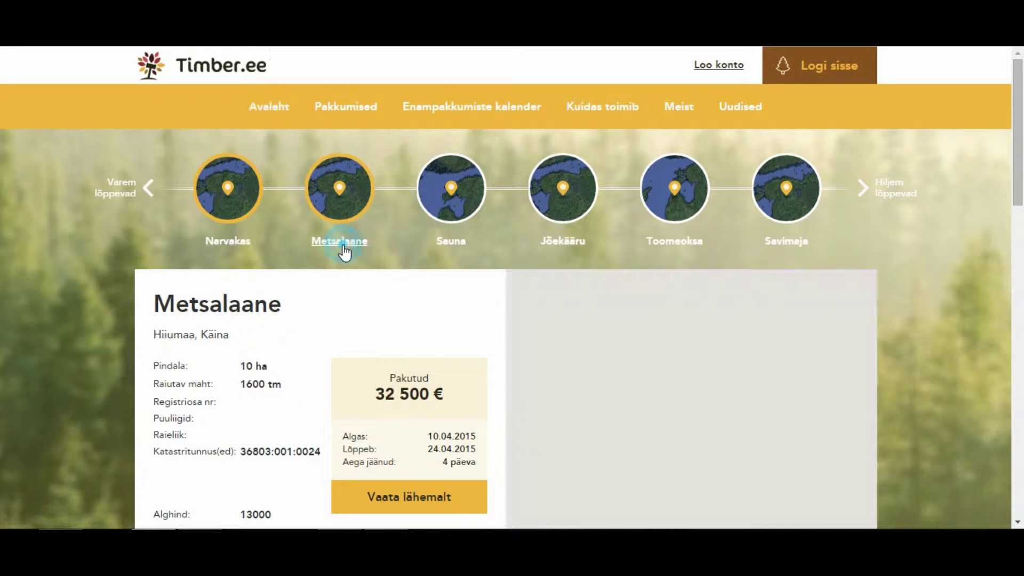
pyautogui.click(464, 247)
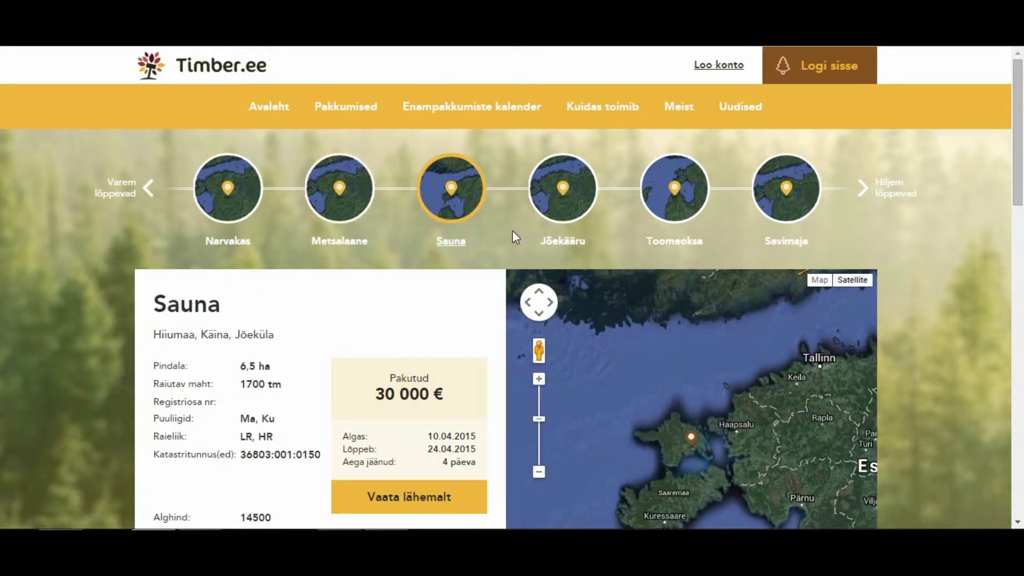
pyautogui.click(559, 242)
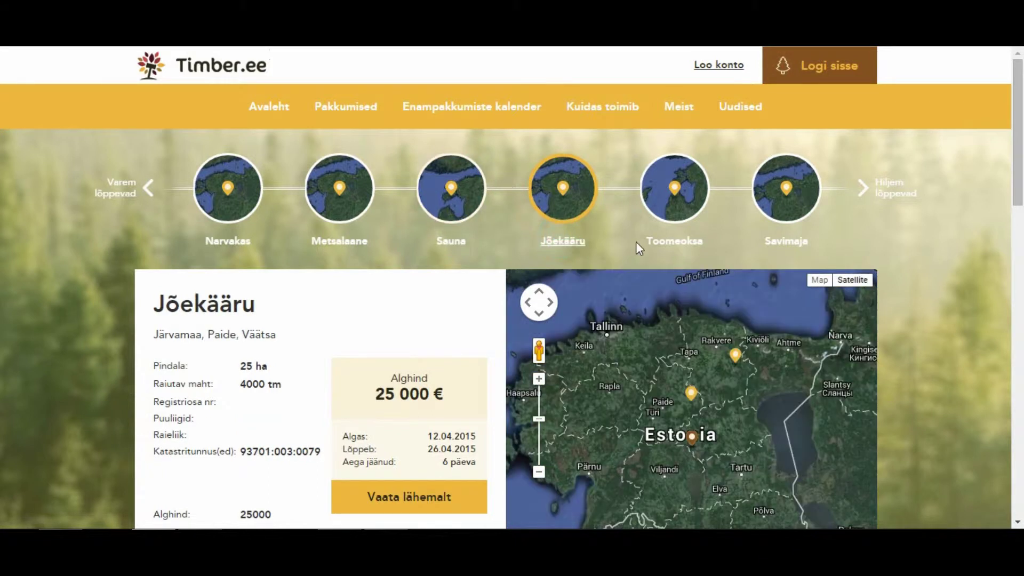
pyautogui.click(671, 244)
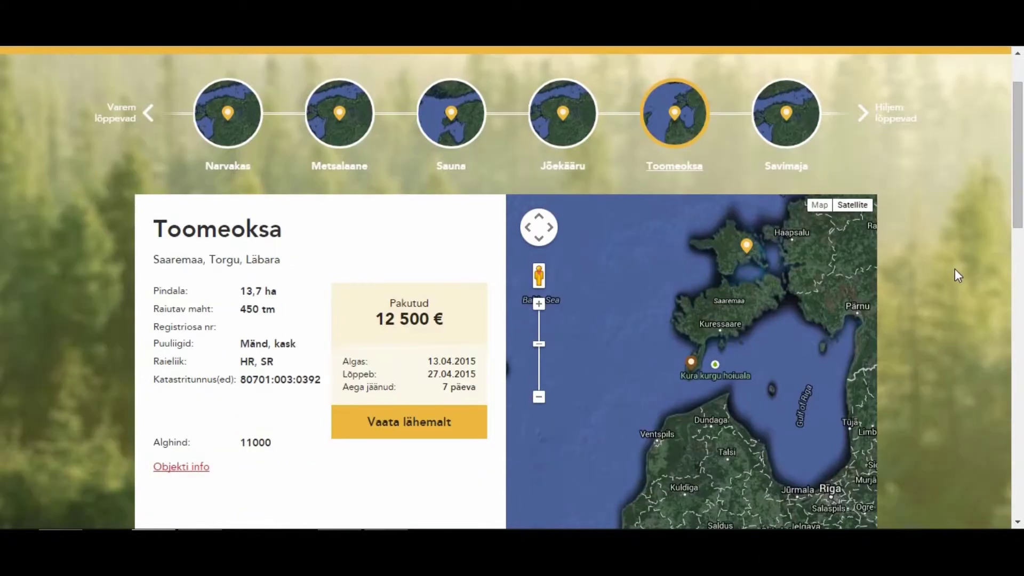
pyautogui.scroll(-1, 955, 269)
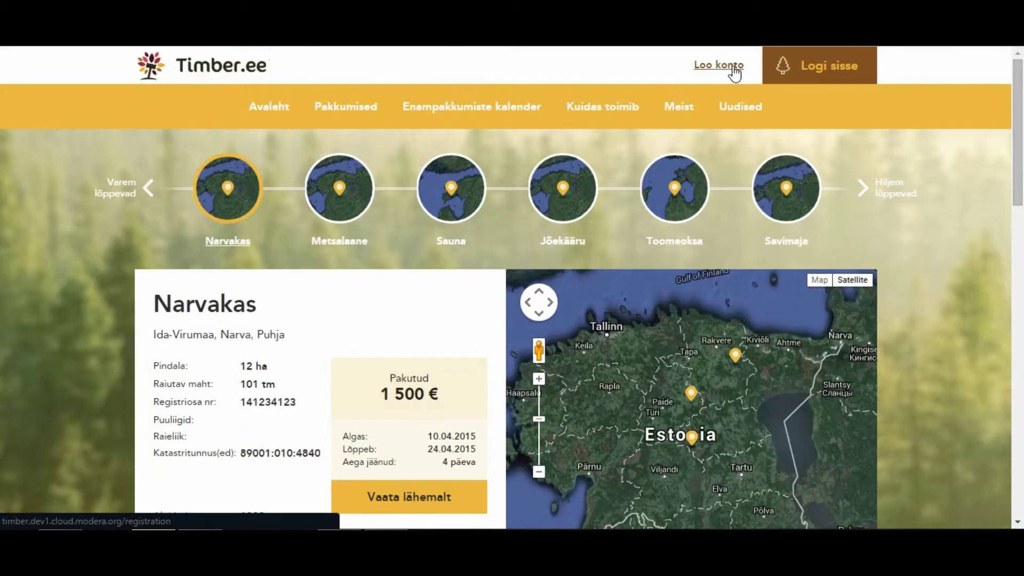
# Start 'Loo konto', accept the terms of use and choose 'Mobiil - ID' verification.
pyautogui.click(732, 65)
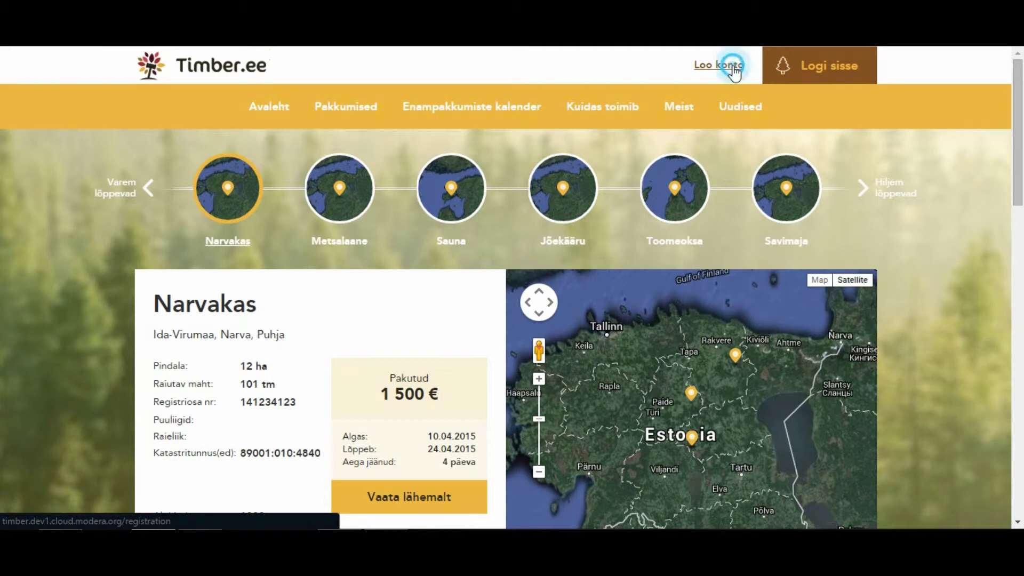
pyautogui.click(339, 465)
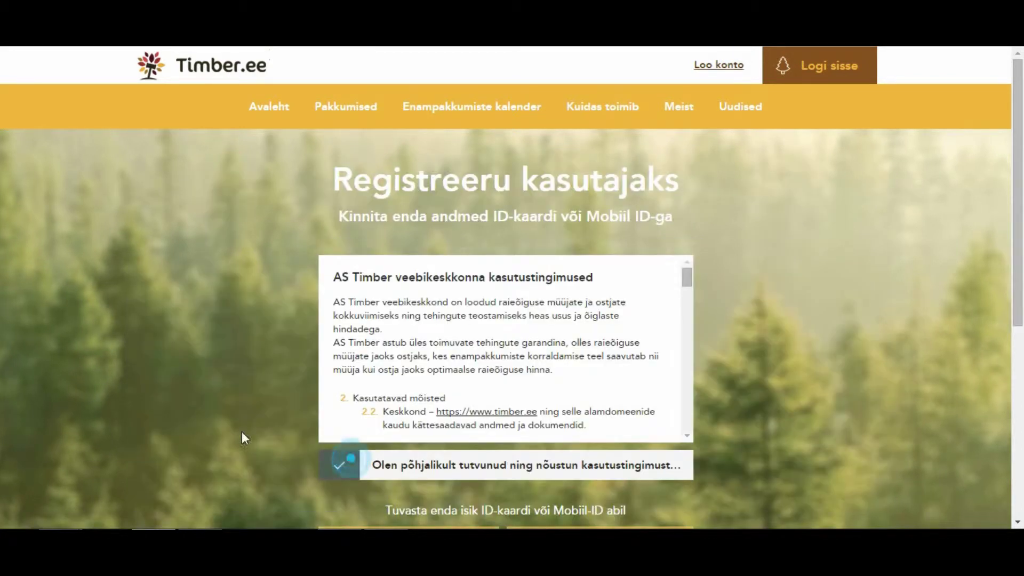
pyautogui.scroll(-1, 229, 400)
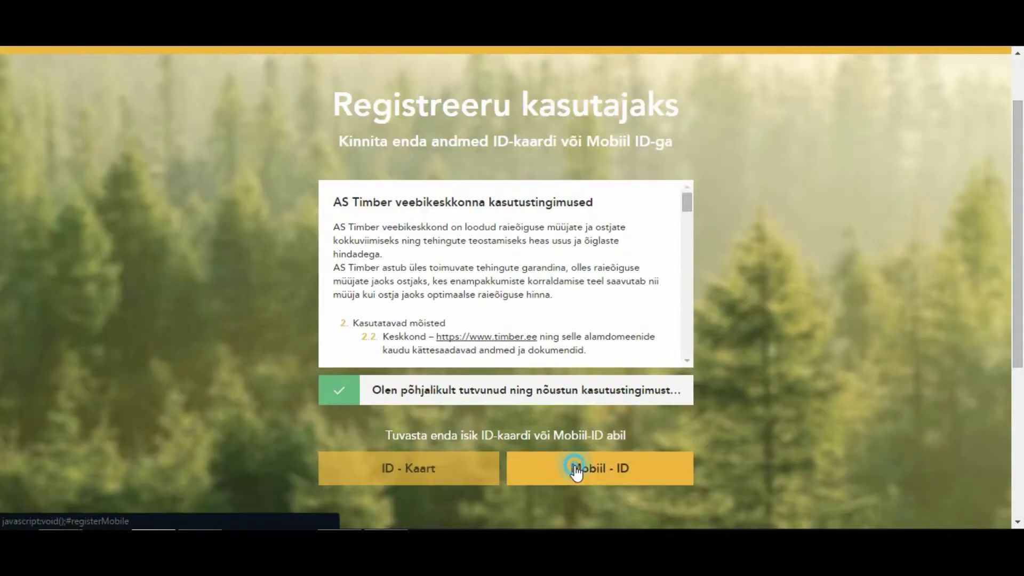
pyautogui.click(576, 469)
pyautogui.scroll(-1, 795, 363)
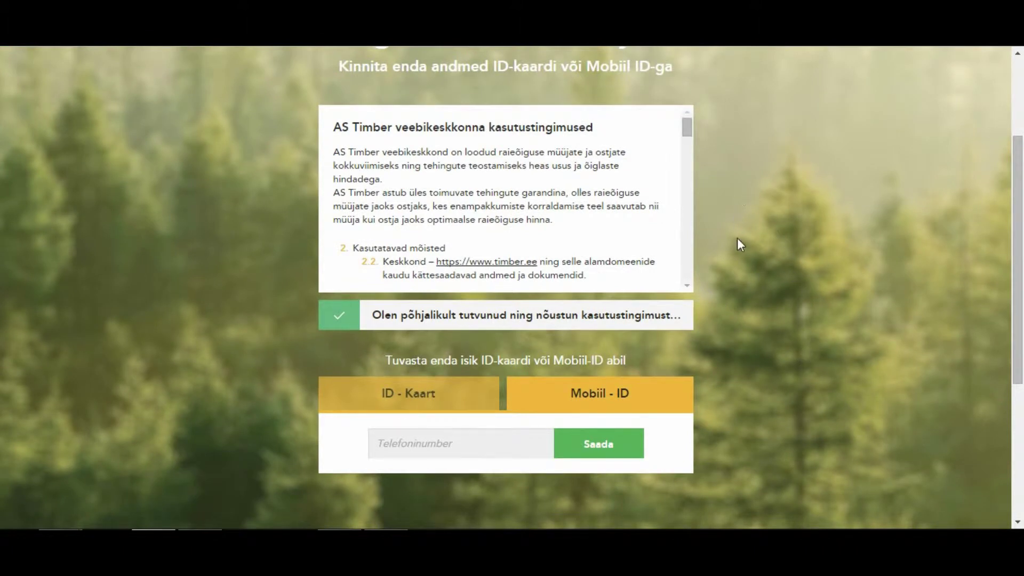
pyautogui.moveTo(688, 128)
pyautogui.mouseDown()
pyautogui.moveTo(677, 181)
pyautogui.moveTo(701, 277)
pyautogui.moveTo(680, 156)
pyautogui.moveTo(695, 124)
pyautogui.mouseUp()
# Enter the user's phone number and send it for Mobile-ID confirmation.
pyautogui.click(476, 436)
pyautogui.write('53822703')
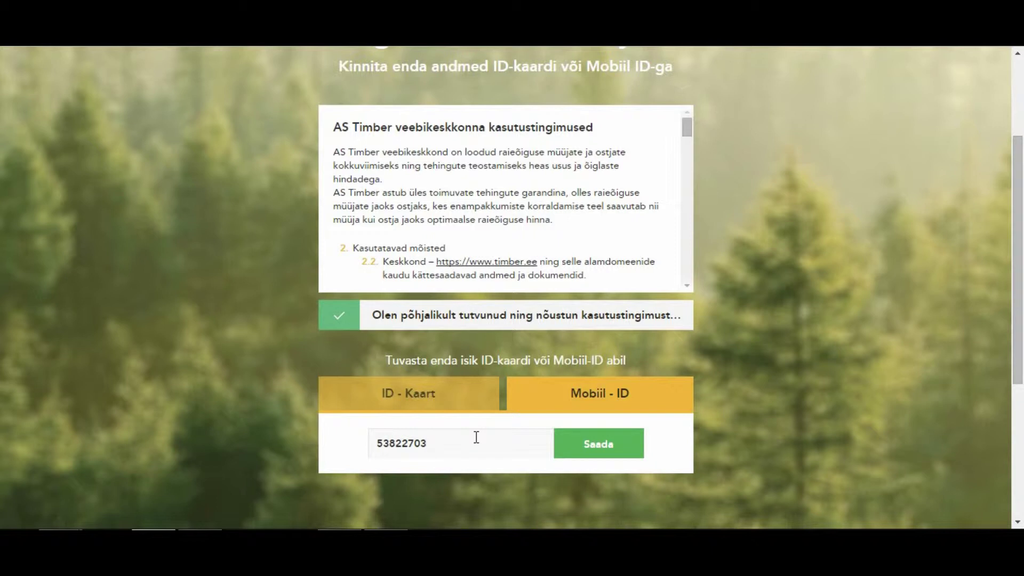
pyautogui.click(624, 453)
pyautogui.scroll(-2, 825, 321)
pyautogui.scroll(-2, 826, 321)
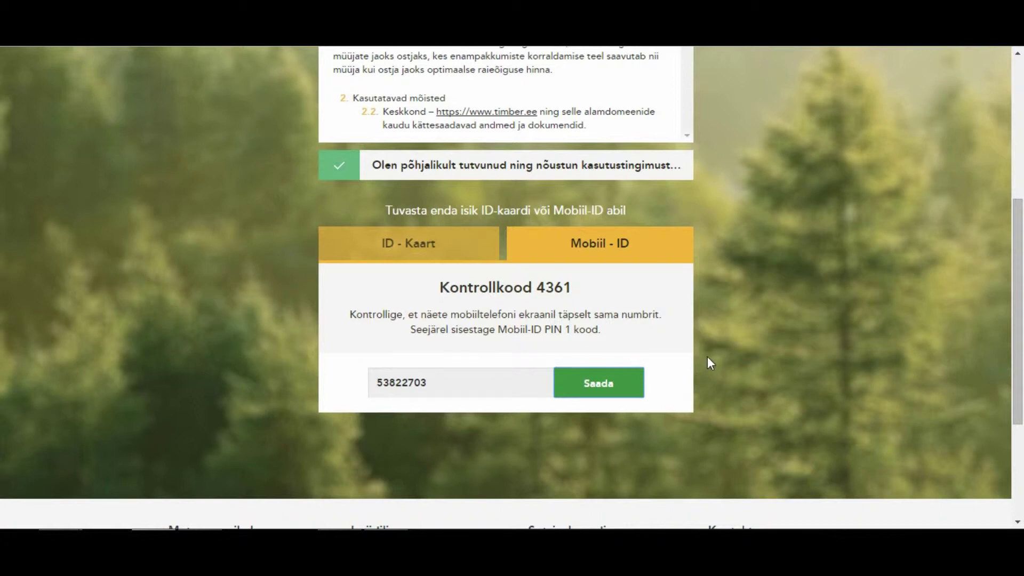
pyautogui.scroll(3, 794, 315)
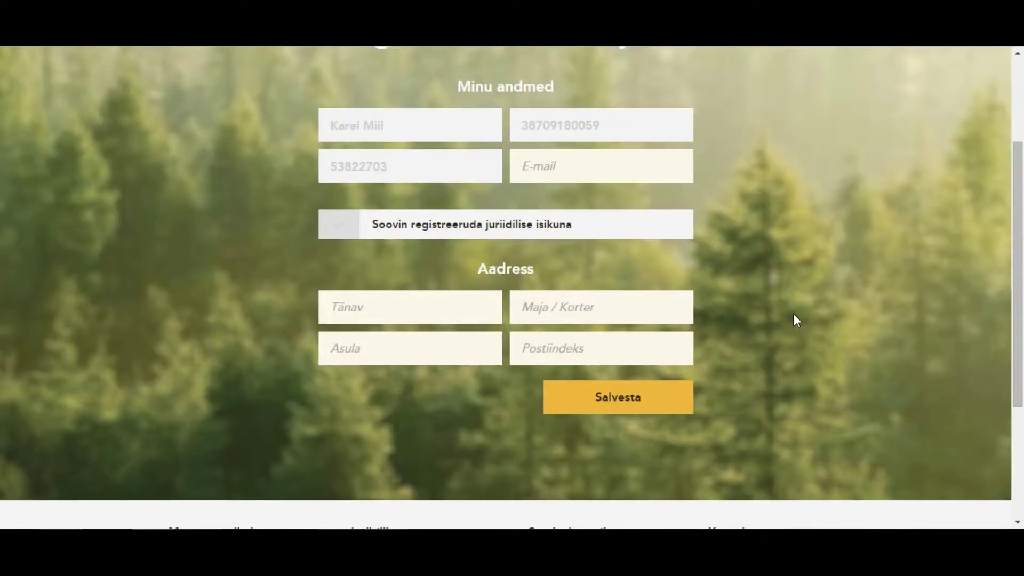
# Fill in the user's e-mail and register as a legal entity 'Mets&Puu AS' with its registry code.
pyautogui.click(569, 166)
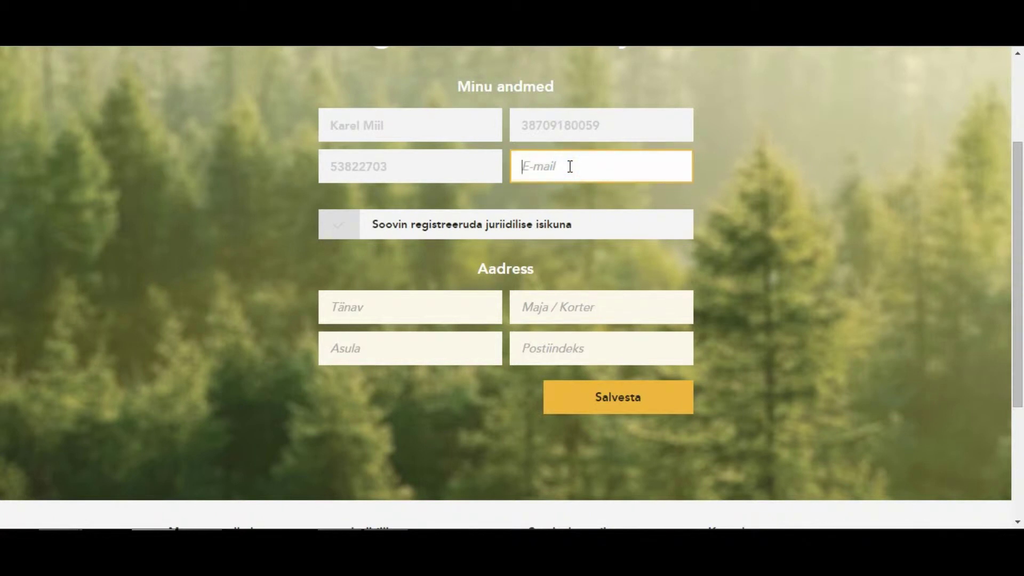
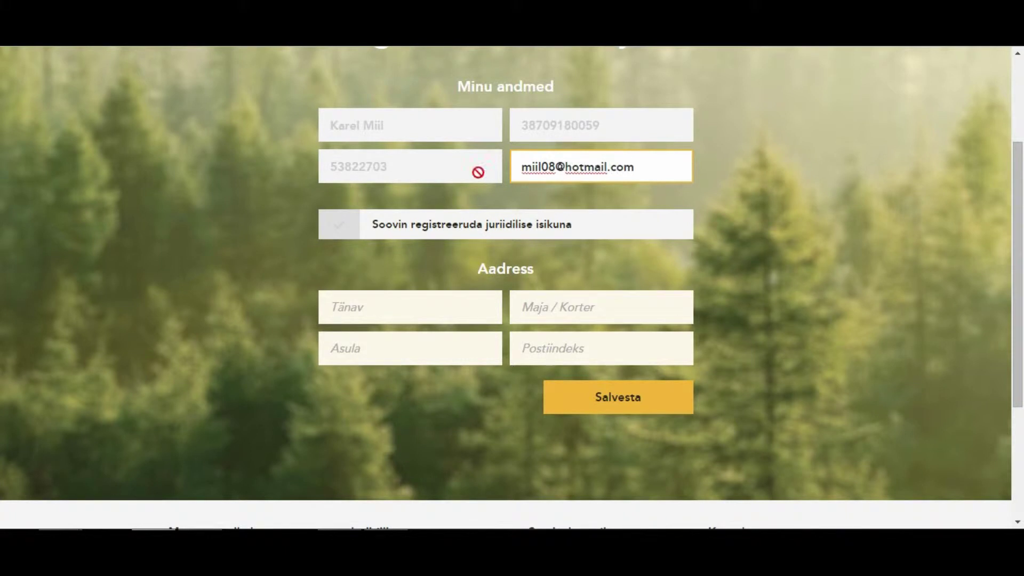
pyautogui.click(338, 233)
pyautogui.click(367, 264)
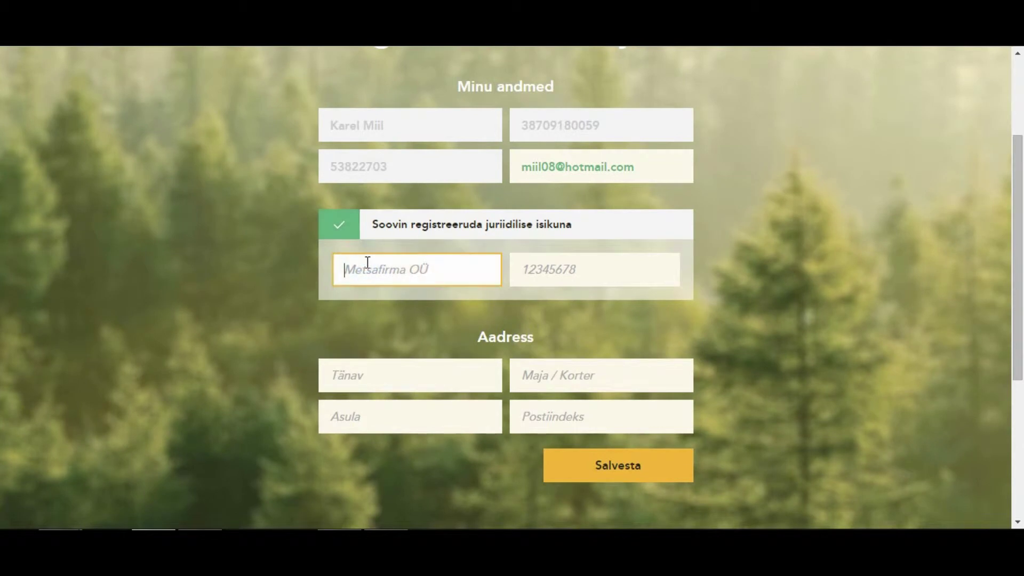
pyautogui.write('Mets&Puu AS')
pyautogui.click(575, 266)
pyautogui.write('12345678')
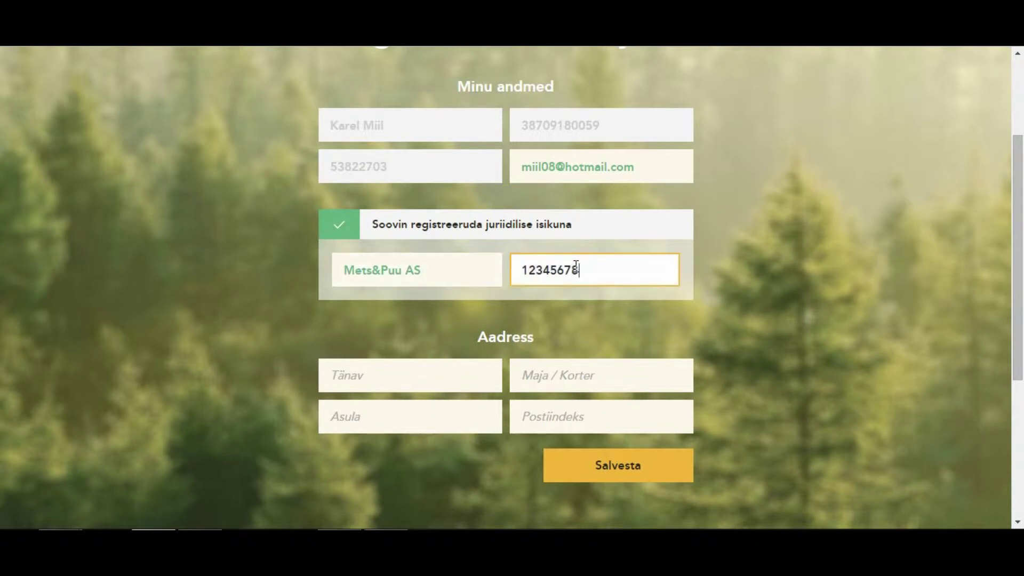
# Enter the company's street, house number, town and postal code in the Aadress fields.
pyautogui.click(402, 382)
pyautogui.press('Tab')
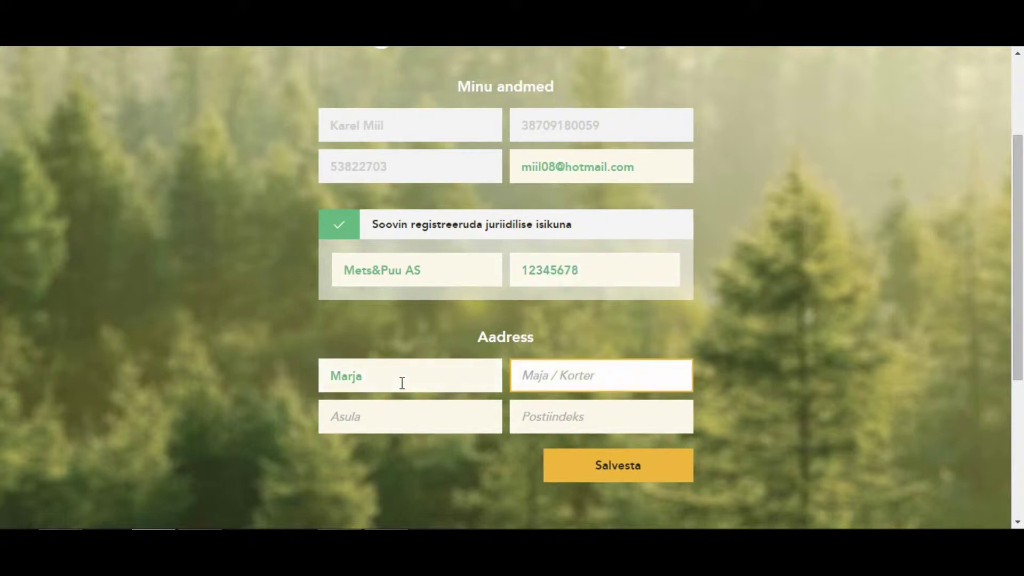
pyautogui.press('Tab')
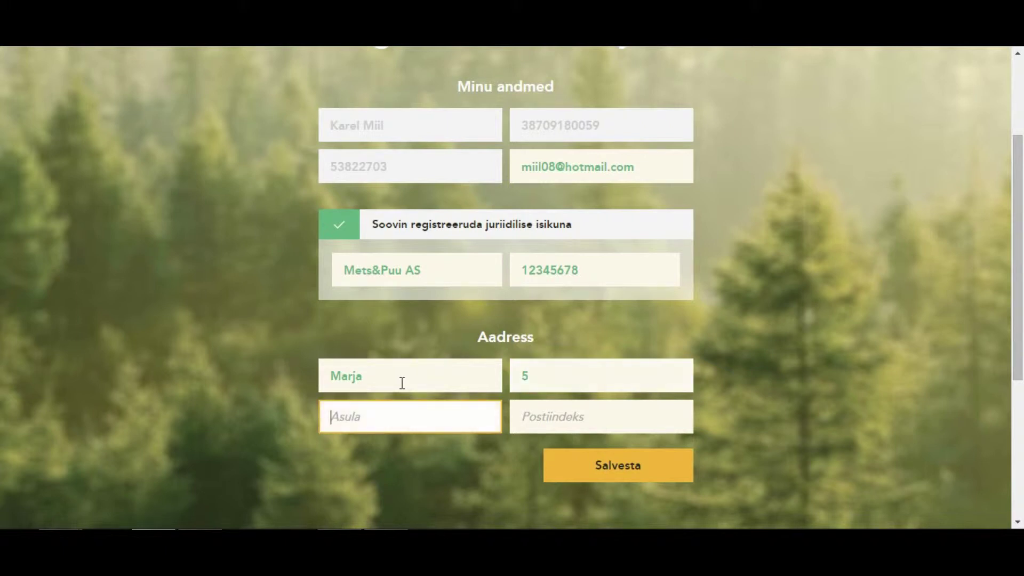
pyautogui.press('Tab')
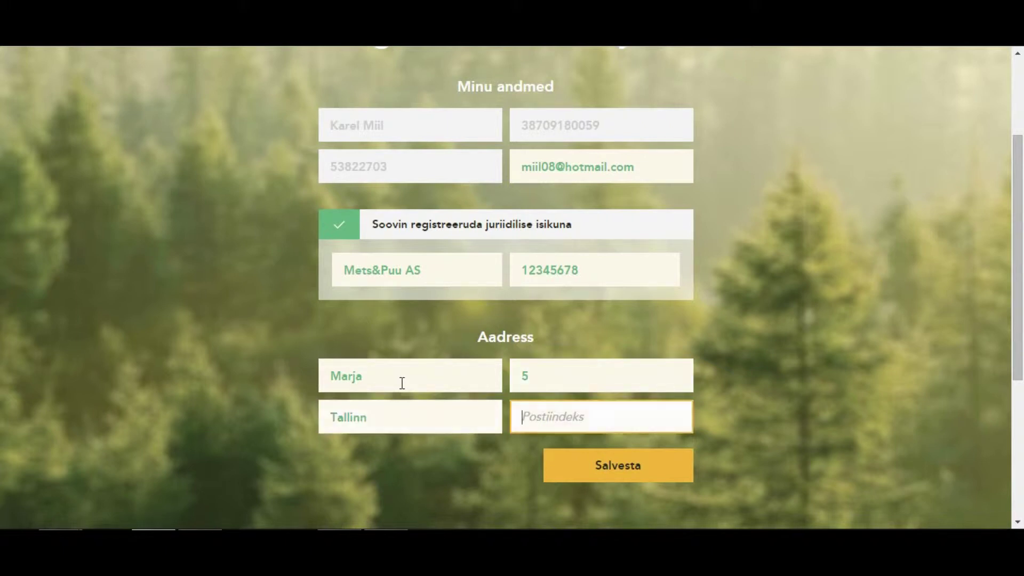
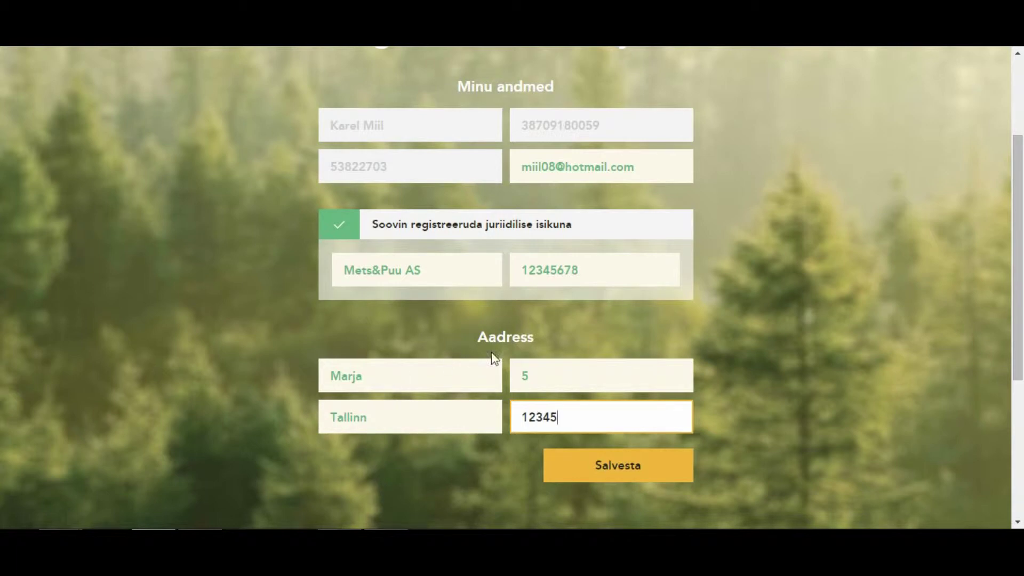
pyautogui.moveTo(1018, 238); pyautogui.dragTo(1019, 291)
# Save the registration form, then return to the Avaleht homepage.
pyautogui.click(635, 402)
pyautogui.click(398, 534)
pyautogui.click(618, 465)
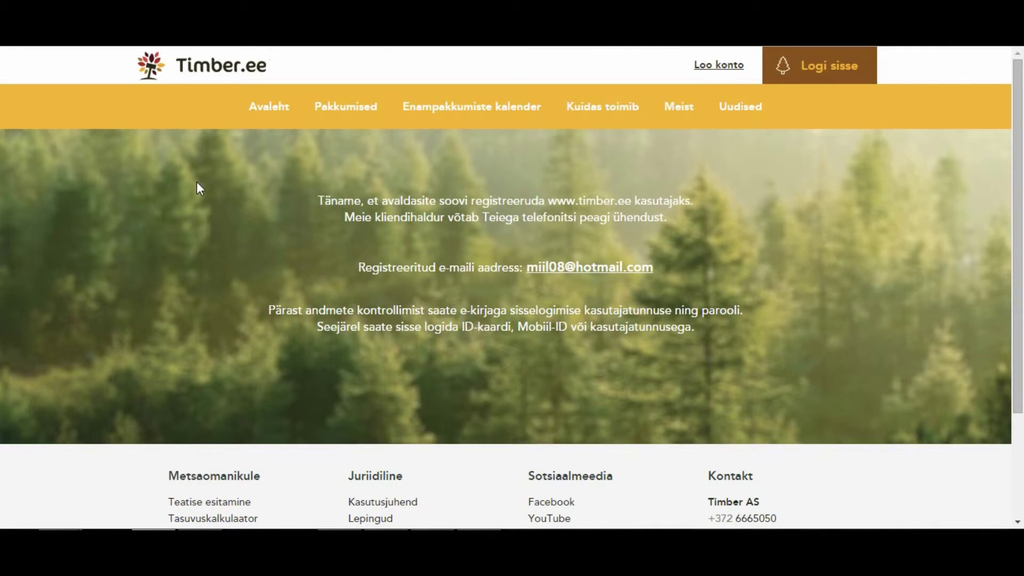
pyautogui.click(258, 113)
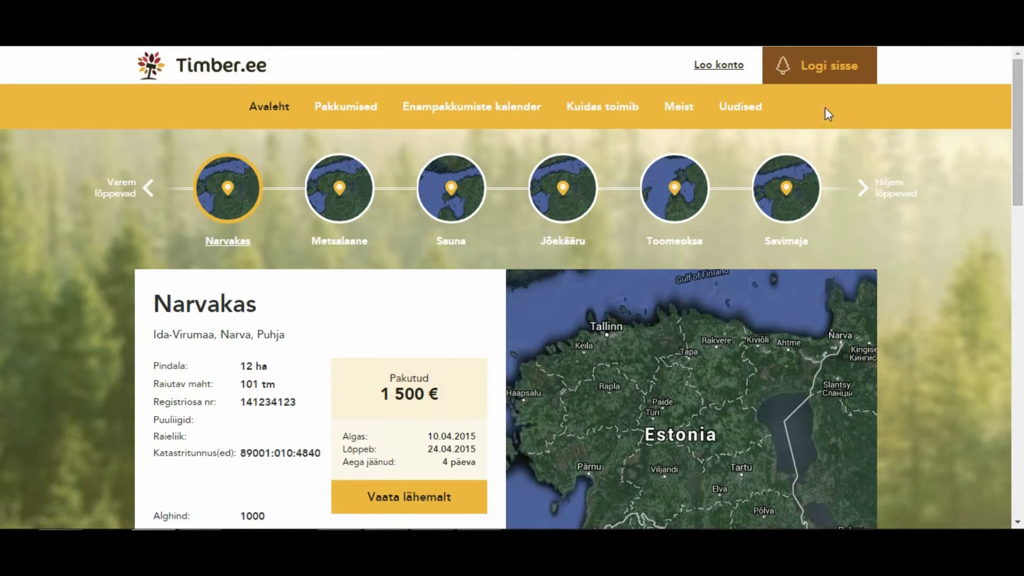
# Log in with Mobiil - ID using the registered phone number.
pyautogui.click(833, 69)
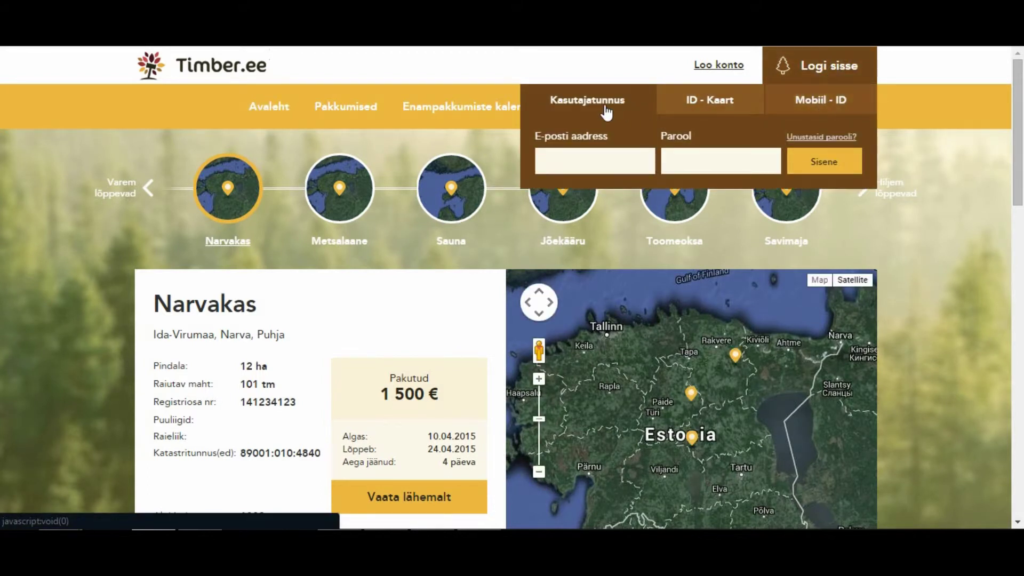
pyautogui.click(710, 103)
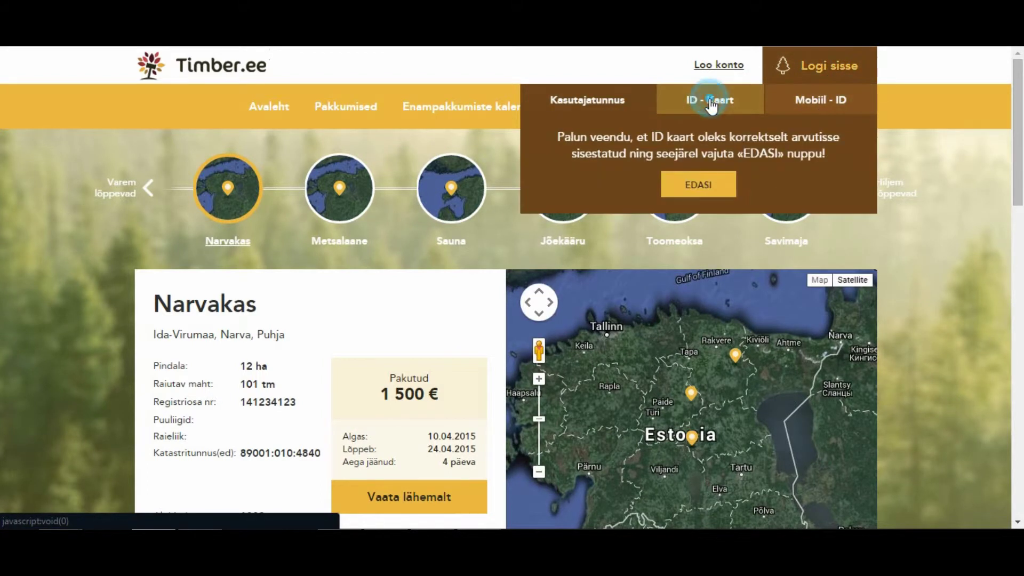
pyautogui.click(803, 102)
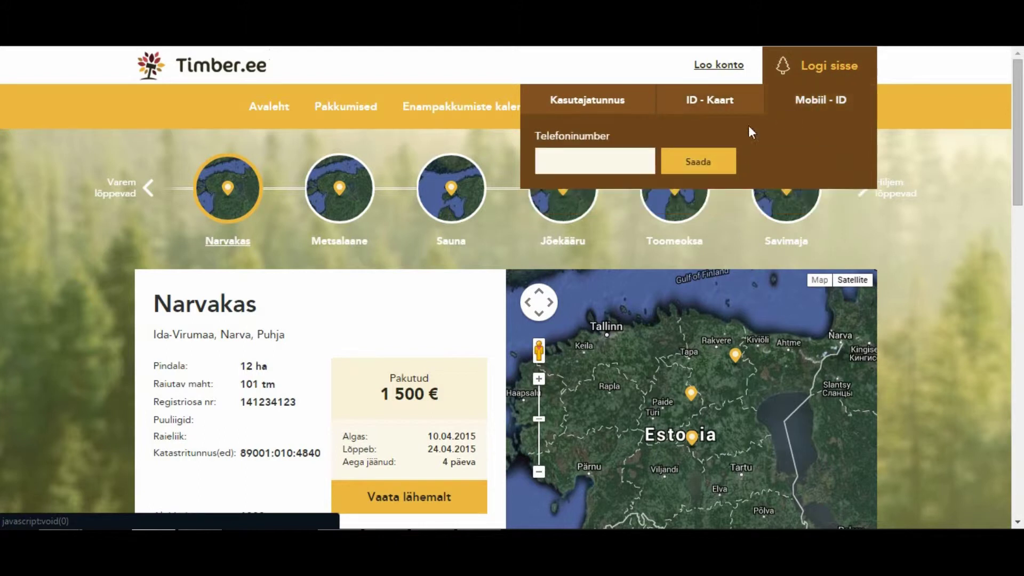
pyautogui.click(622, 160)
pyautogui.write('53822703')
pyautogui.click(680, 161)
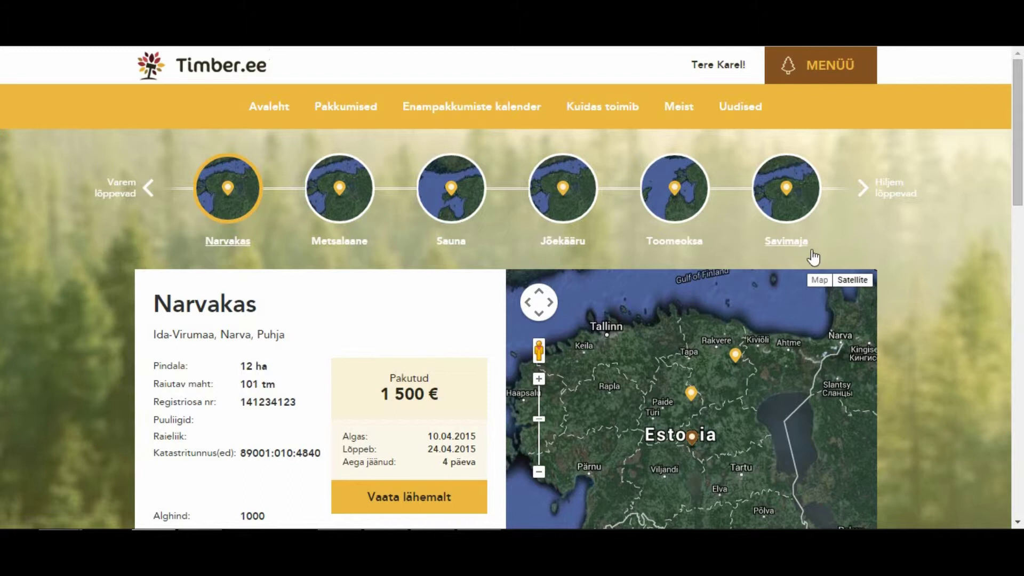
# Browse the Metsalaane and Sauna auctions, then bring up Jõekääru's details.
pyautogui.scroll(-2, 16, 249)
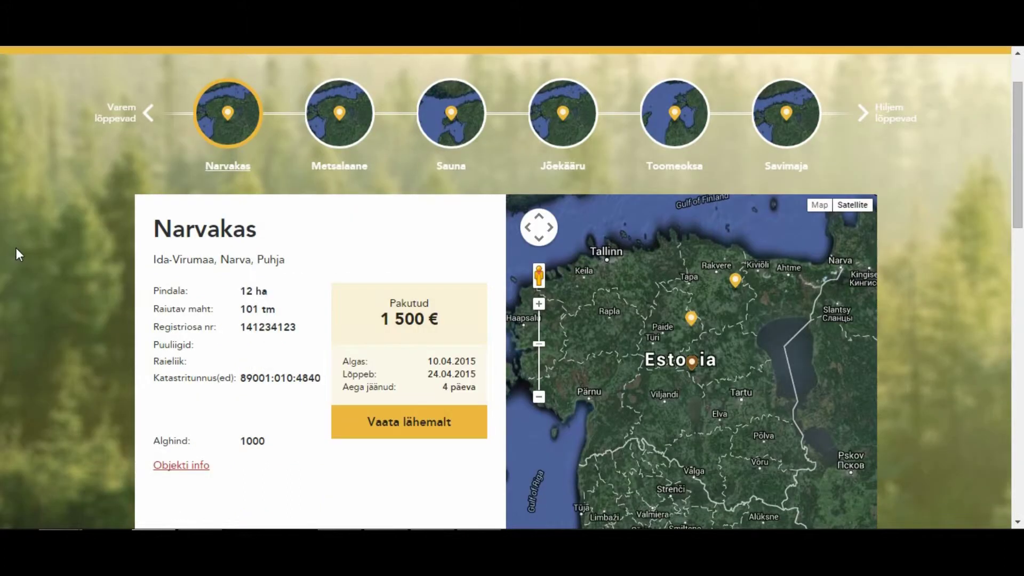
pyautogui.click(341, 127)
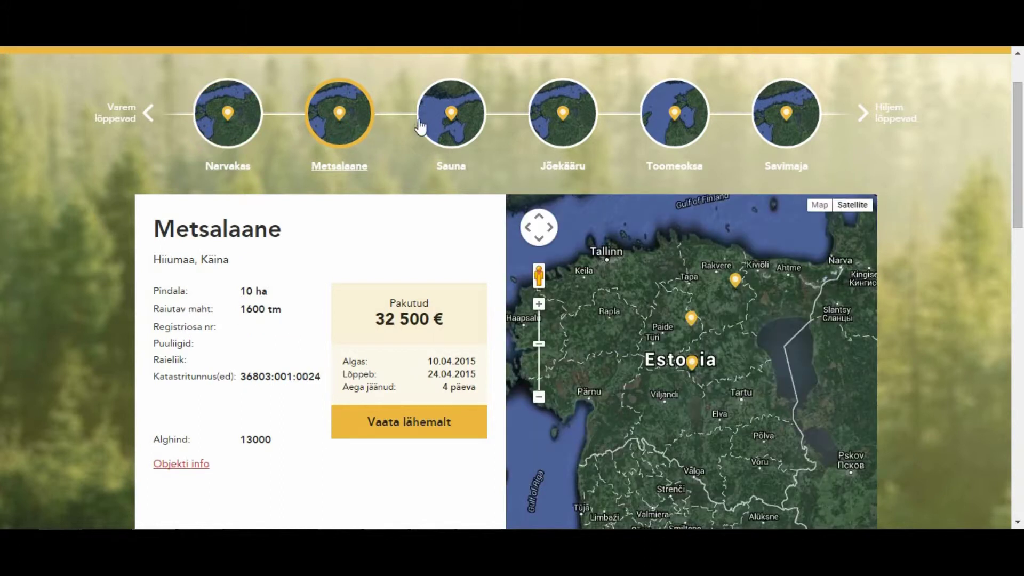
pyautogui.click(451, 124)
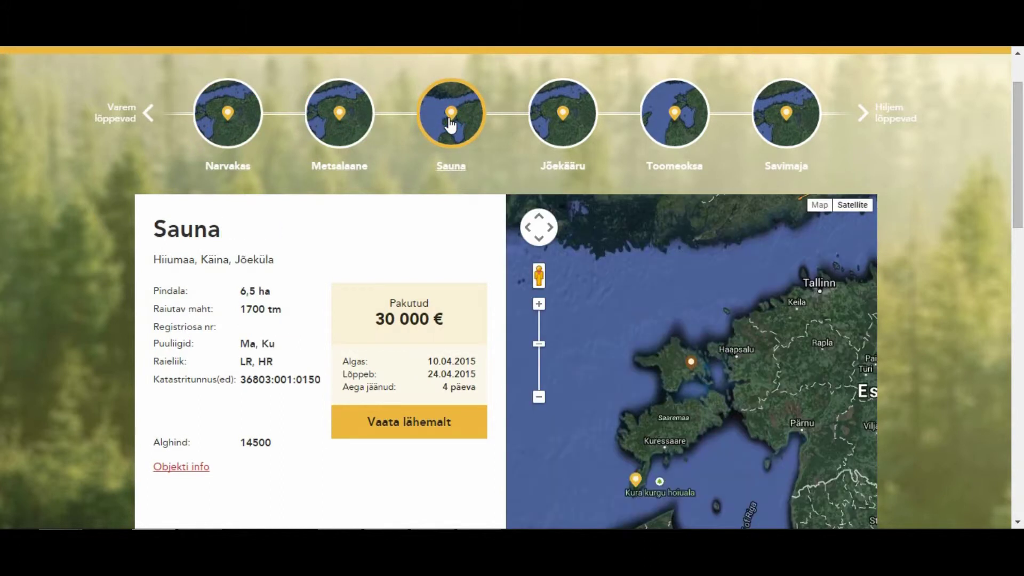
pyautogui.click(552, 134)
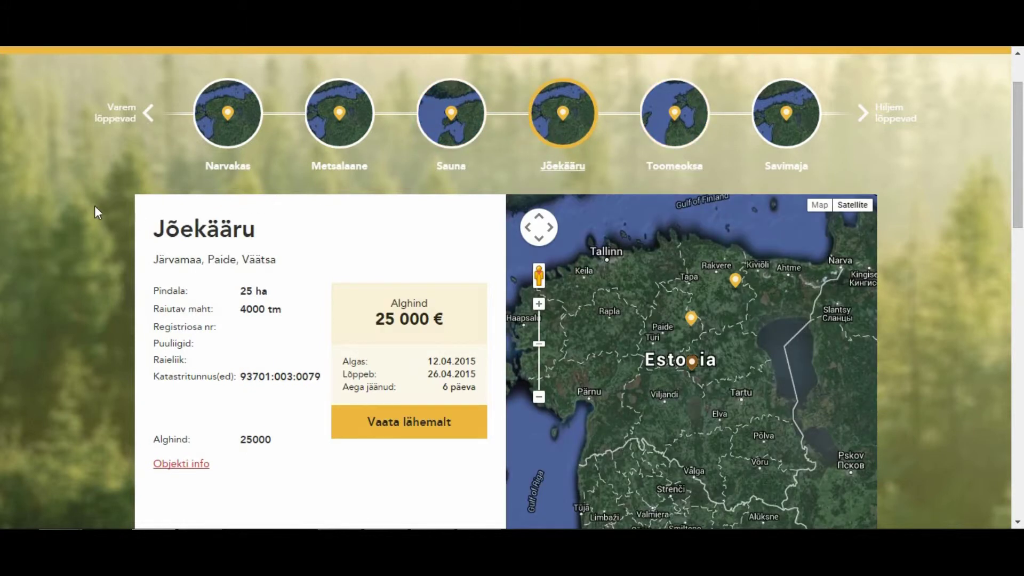
pyautogui.scroll(-2, 99, 201)
pyautogui.scroll(1, 397, 349)
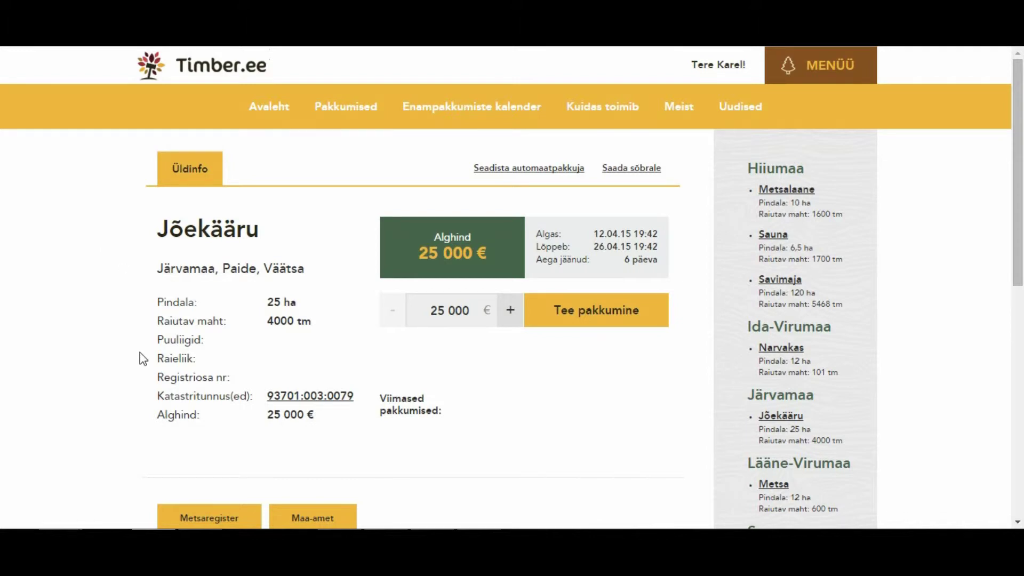
# Place and confirm a 25 000 € bid on the Jõekääru auction.
pyautogui.scroll(-2, 140, 370)
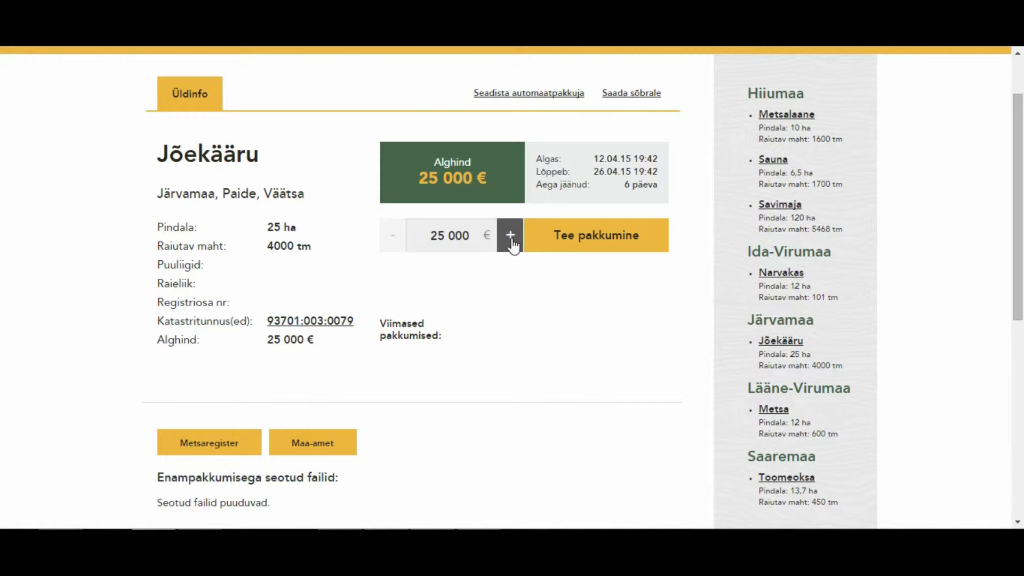
pyautogui.click(597, 237)
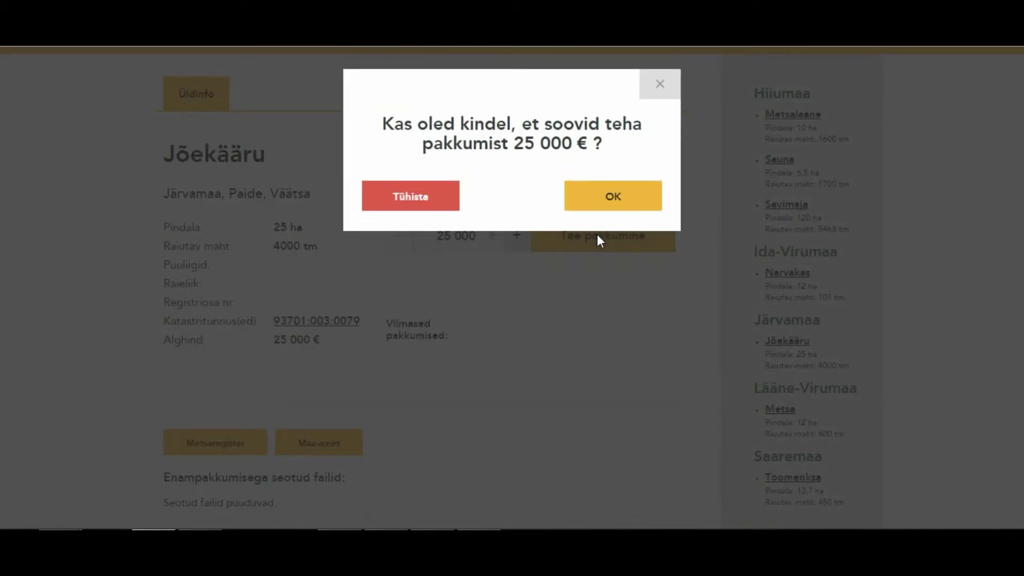
pyautogui.click(600, 205)
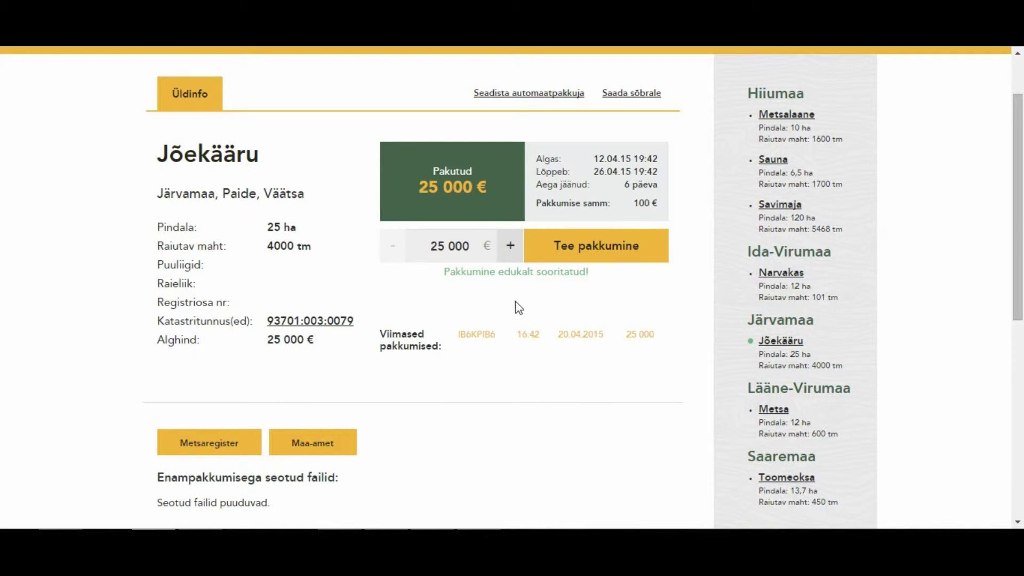
# Raise the Jõekääru bid by 100 € and confirm a 25 100 € offer, then check the bid history.
pyautogui.click(511, 255)
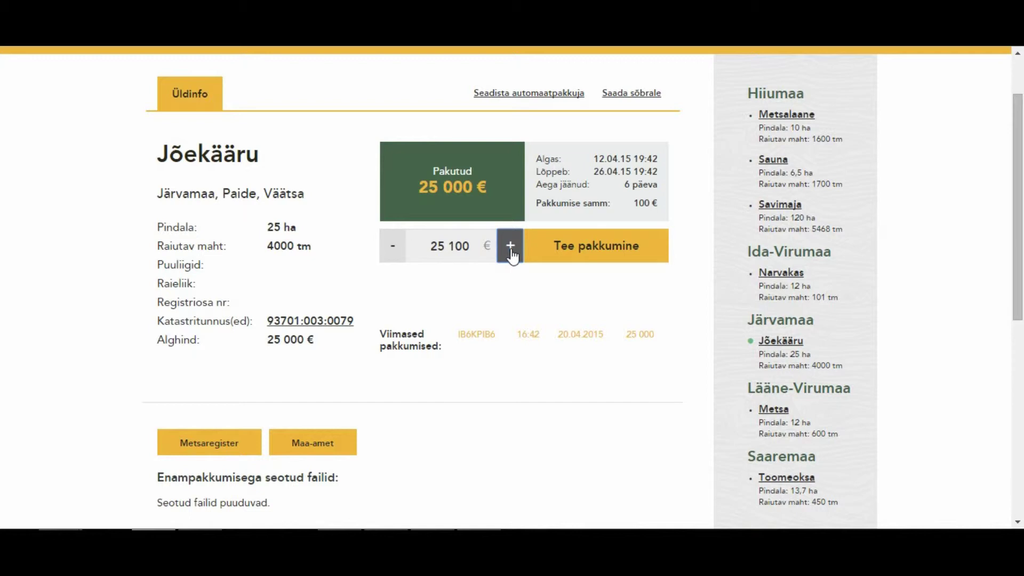
pyautogui.click(550, 253)
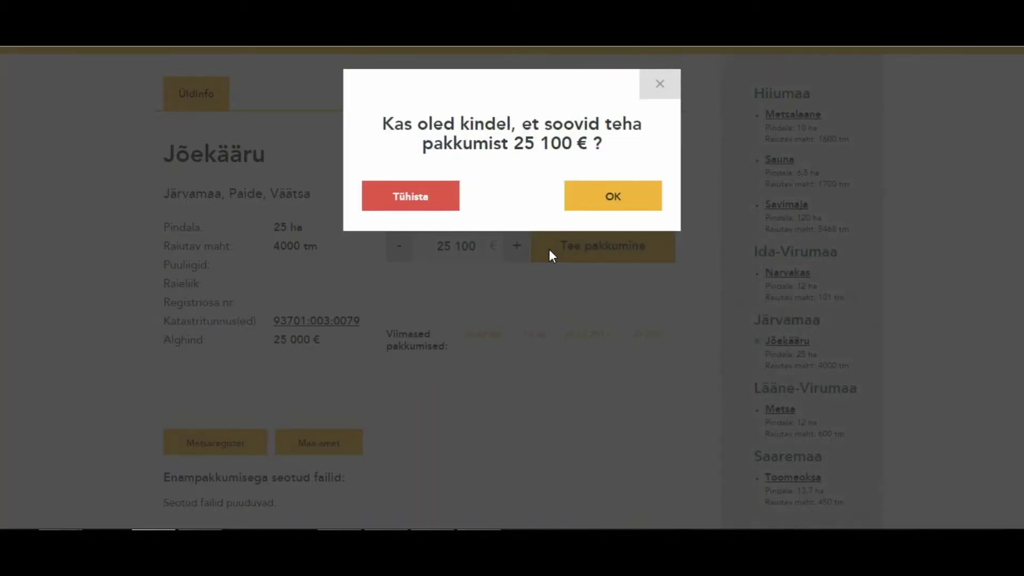
pyautogui.click(606, 200)
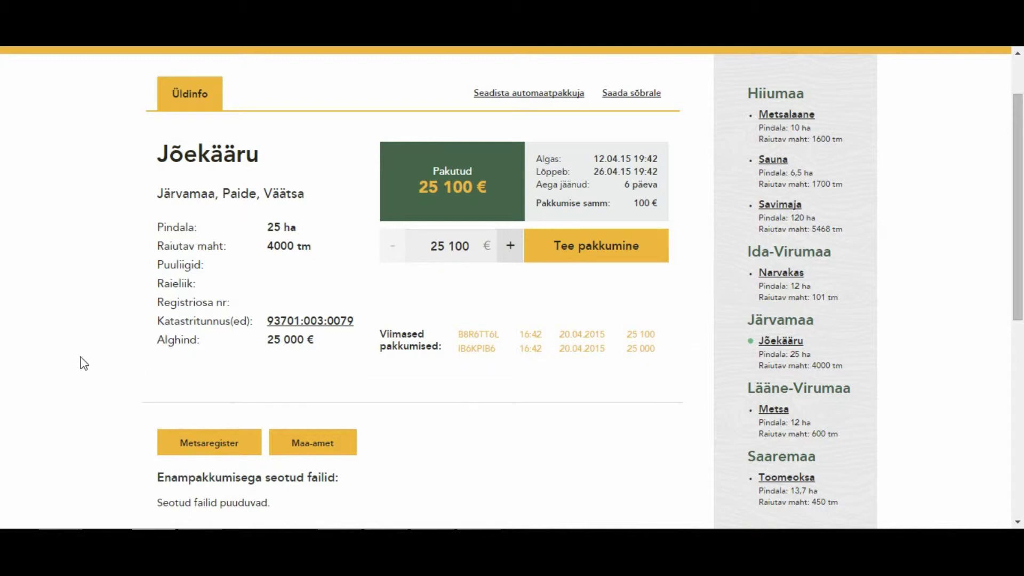
pyautogui.scroll(-2, 88, 352)
pyautogui.scroll(-2, 78, 348)
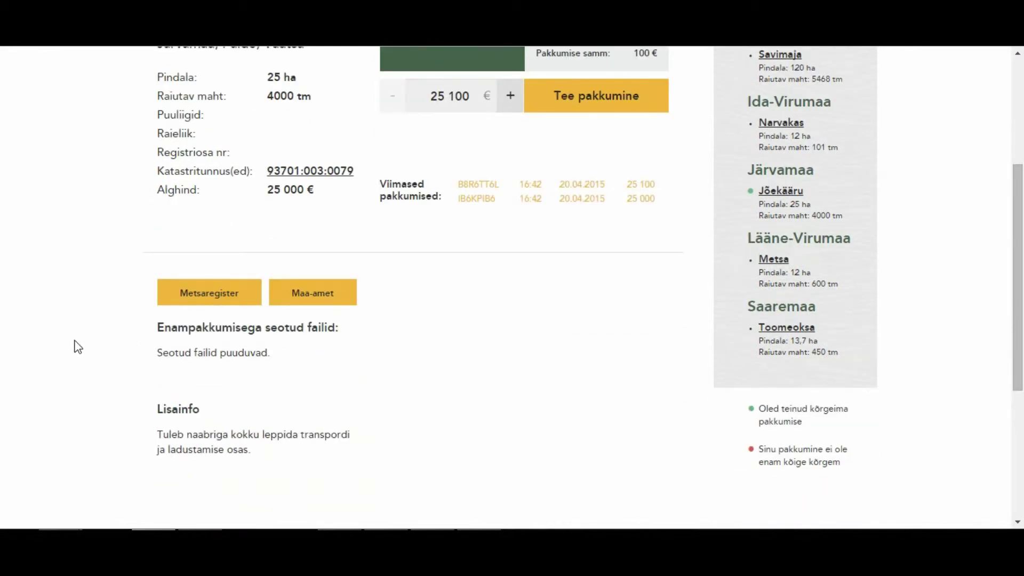
pyautogui.scroll(4, 79, 348)
pyautogui.scroll(2, 78, 347)
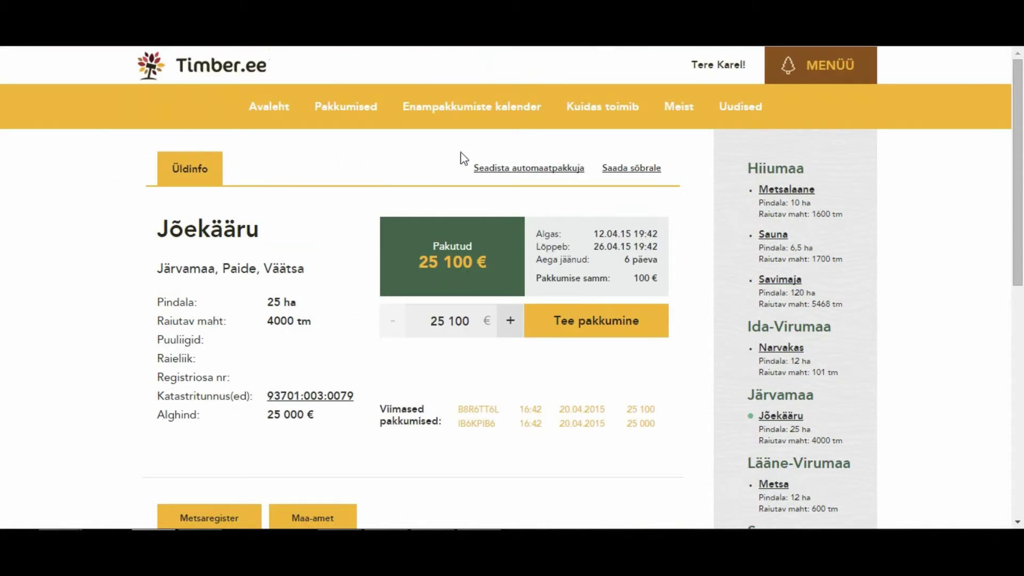
# Set the Jõekääru auto-bidder maximum to 26 000 € and activate it.
pyautogui.click(516, 172)
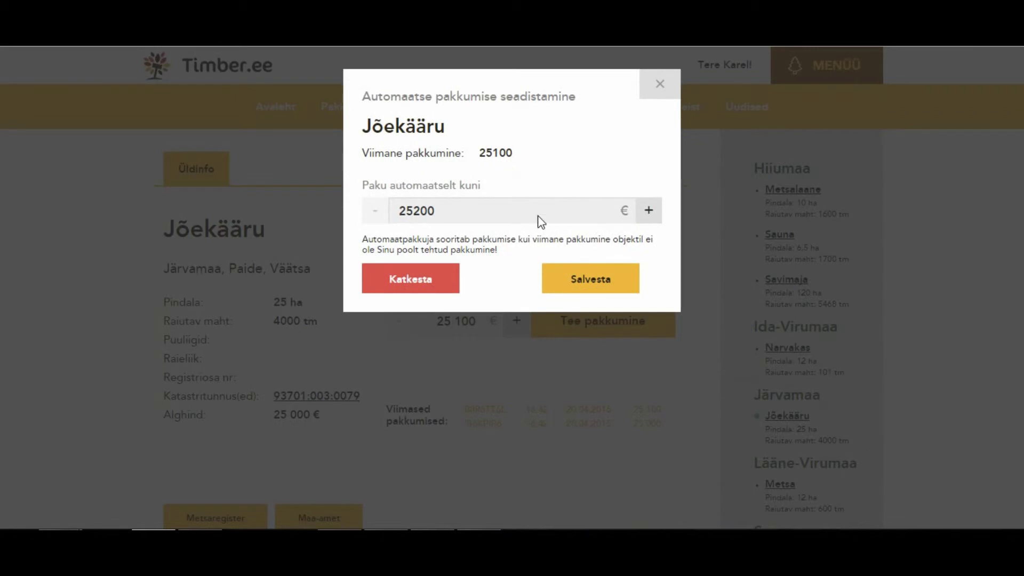
pyautogui.click(647, 212)
pyautogui.click(648, 212)
pyautogui.click(649, 213)
pyautogui.click(651, 216)
pyautogui.click(653, 217)
pyautogui.click(652, 217)
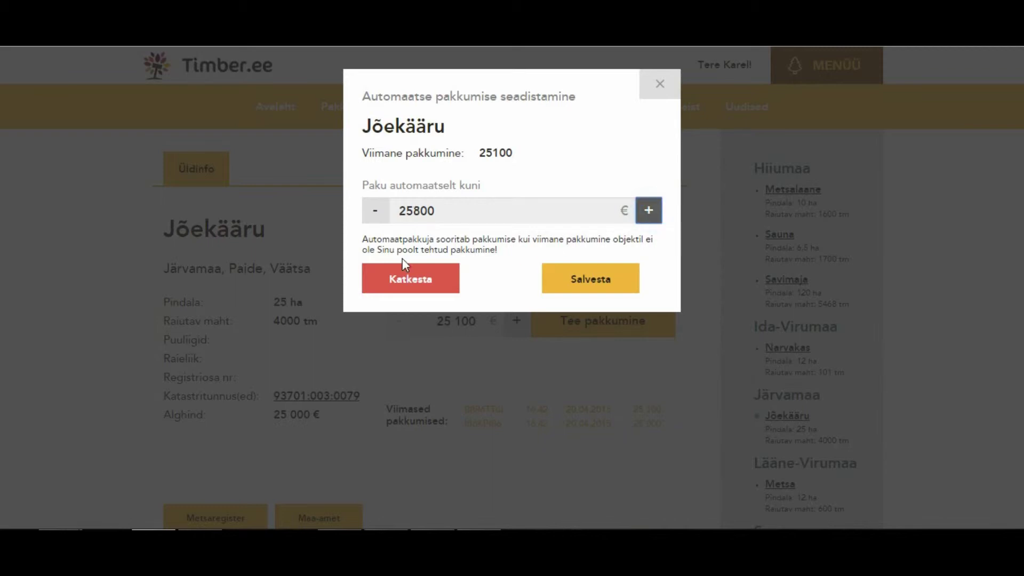
pyautogui.click(372, 216)
pyautogui.click(372, 216)
pyautogui.click(372, 216)
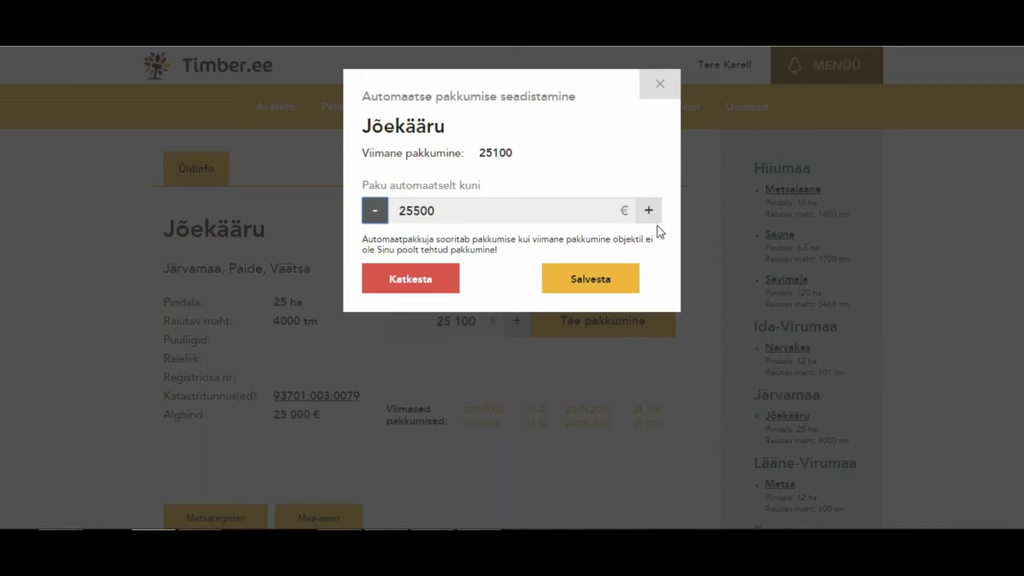
pyautogui.click(653, 213)
pyautogui.click(654, 212)
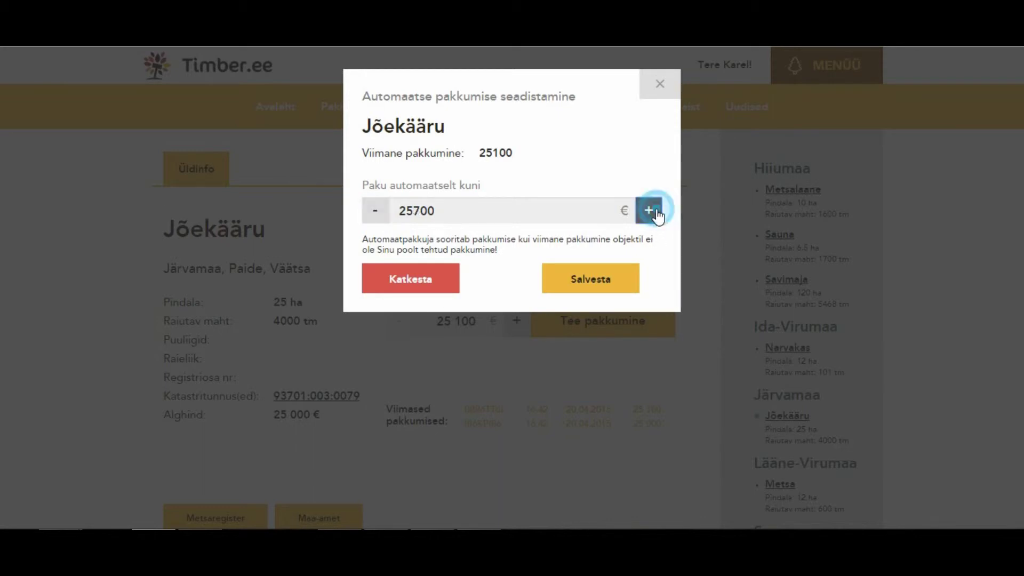
pyautogui.click(654, 212)
pyautogui.click(653, 212)
pyautogui.click(653, 212)
pyautogui.click(613, 279)
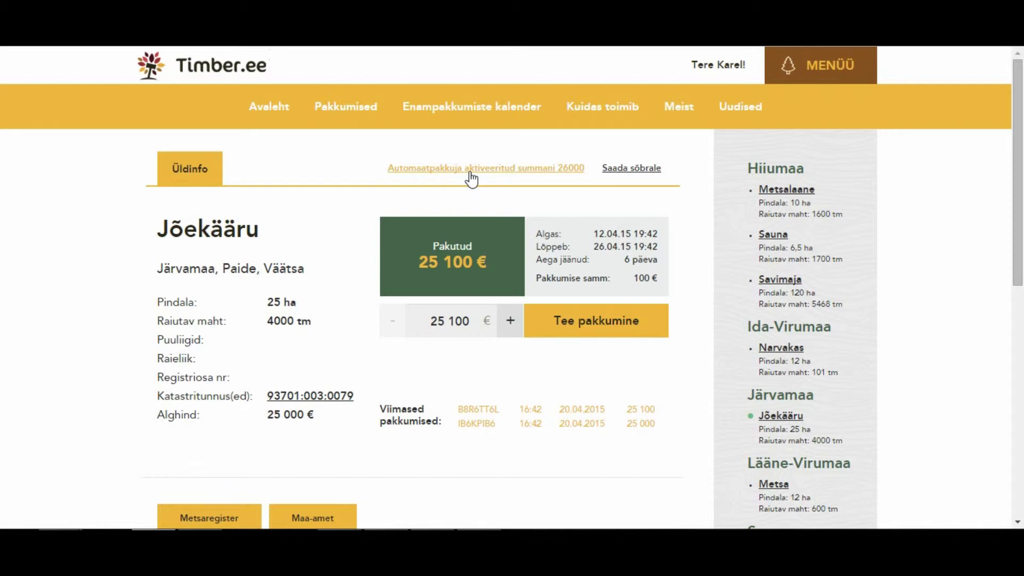
# Open the Narvakas parcel auction details from the Timber.ee home page.
pyautogui.click(273, 109)
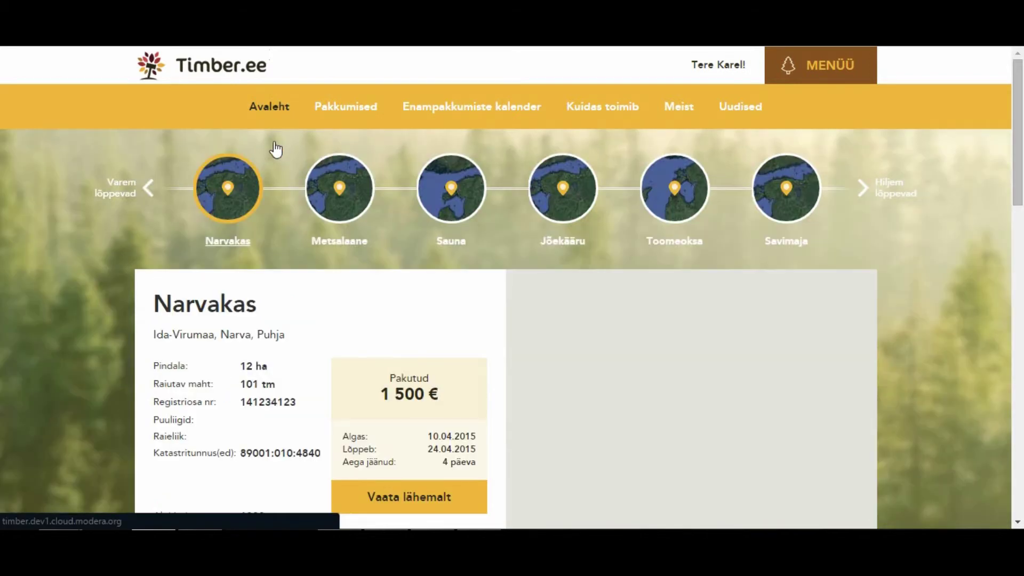
pyautogui.scroll(-2, 84, 249)
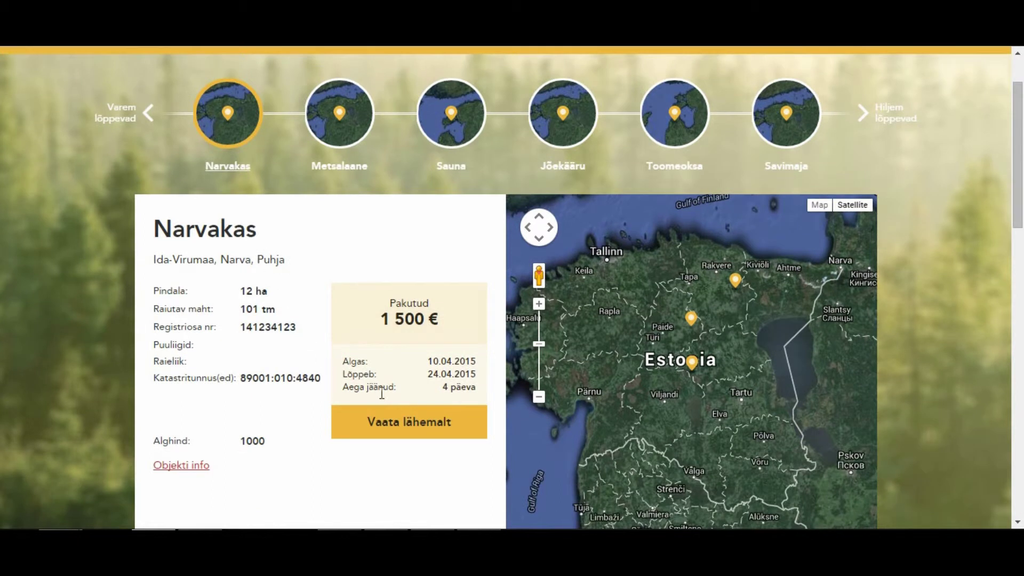
pyautogui.click(372, 425)
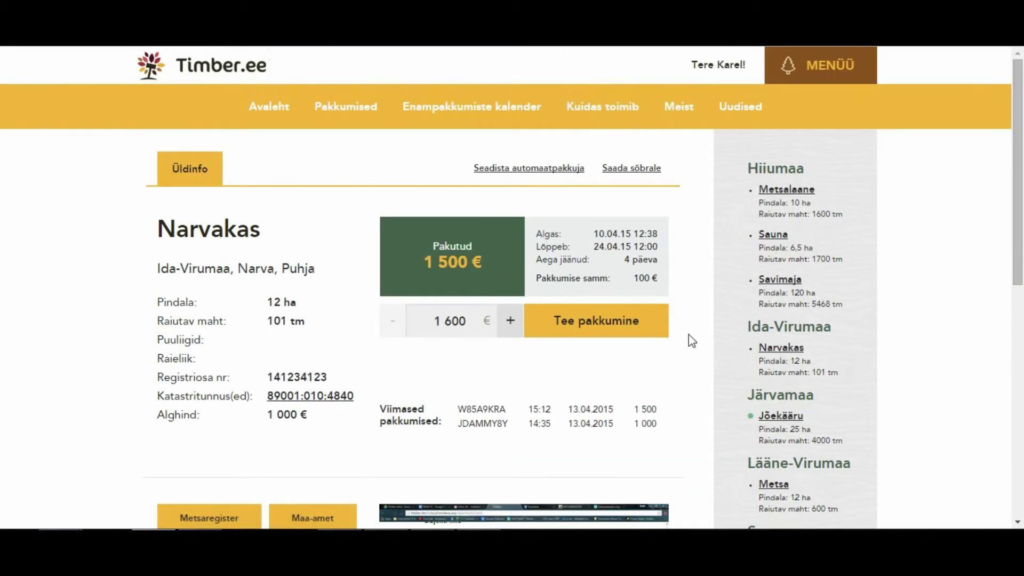
# Raise the Narvakas bid to 1 900 € and submit it.
pyautogui.scroll(-2, 690, 336)
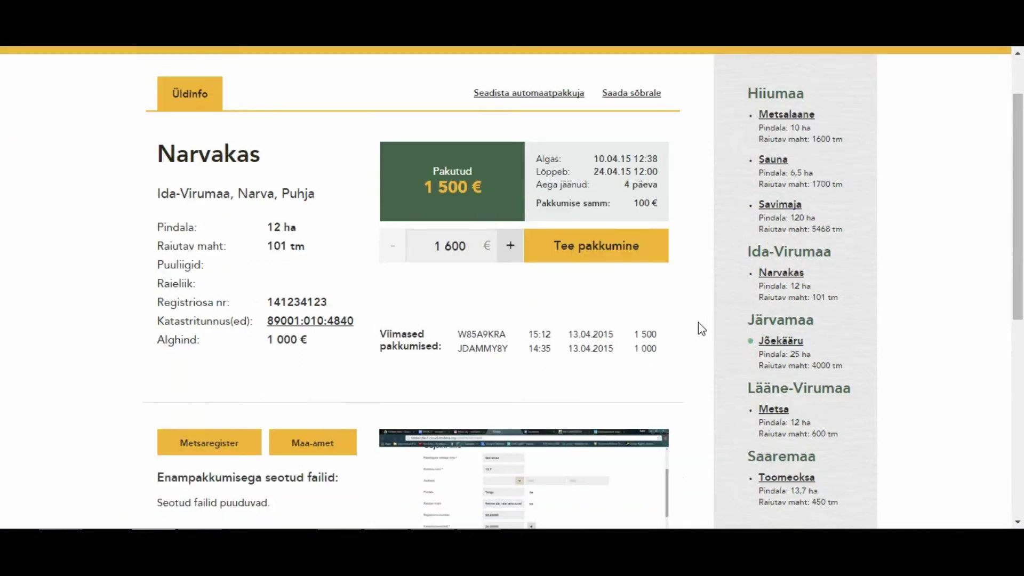
pyautogui.click(511, 255)
pyautogui.click(511, 255)
pyautogui.click(510, 250)
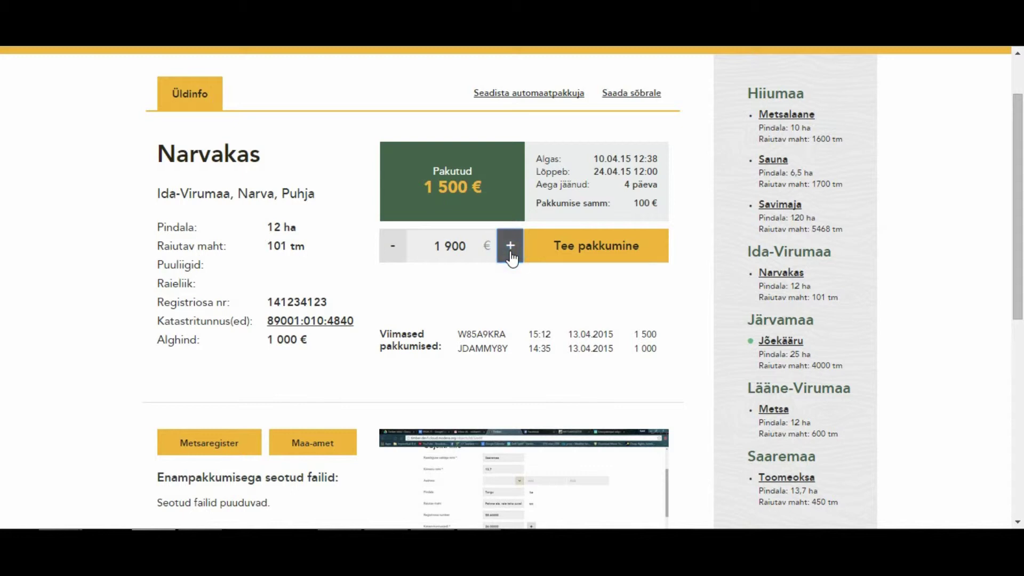
pyautogui.click(600, 249)
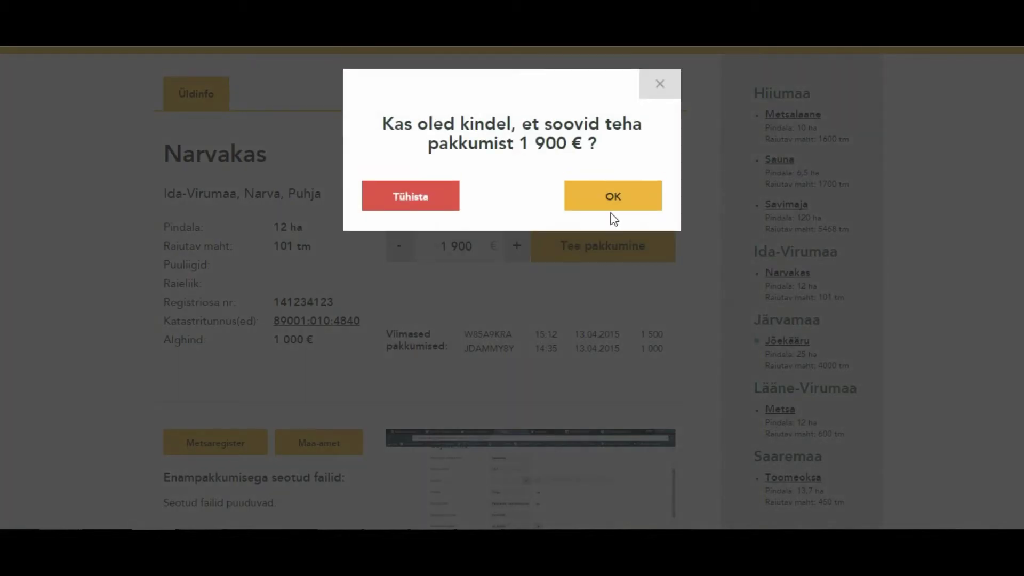
pyautogui.click(613, 193)
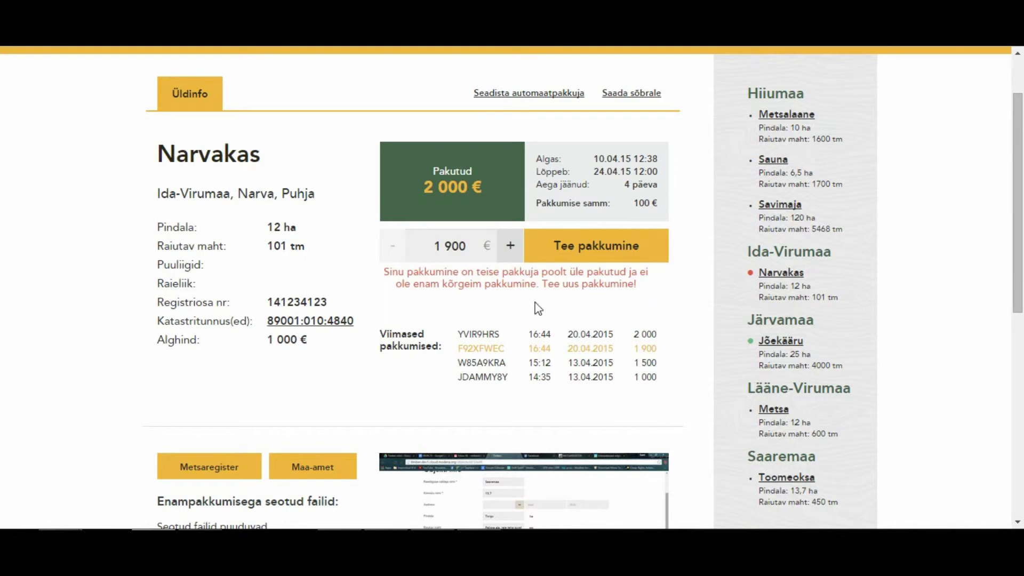
# Try a 2 000 € bid, then place a confirmed 2 100 € bid on Narvakas.
pyautogui.click(513, 250)
pyautogui.click(588, 260)
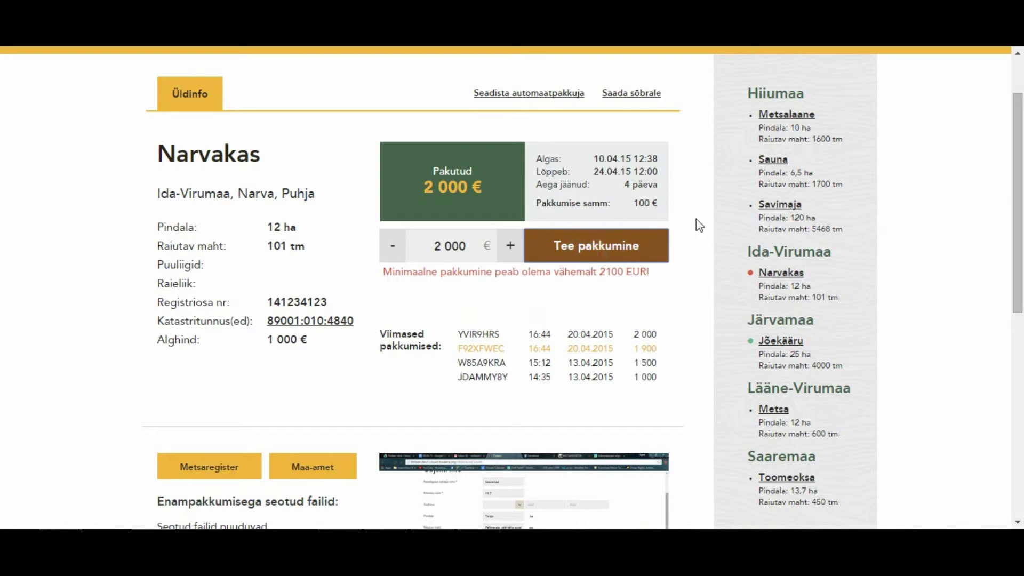
pyautogui.click(508, 245)
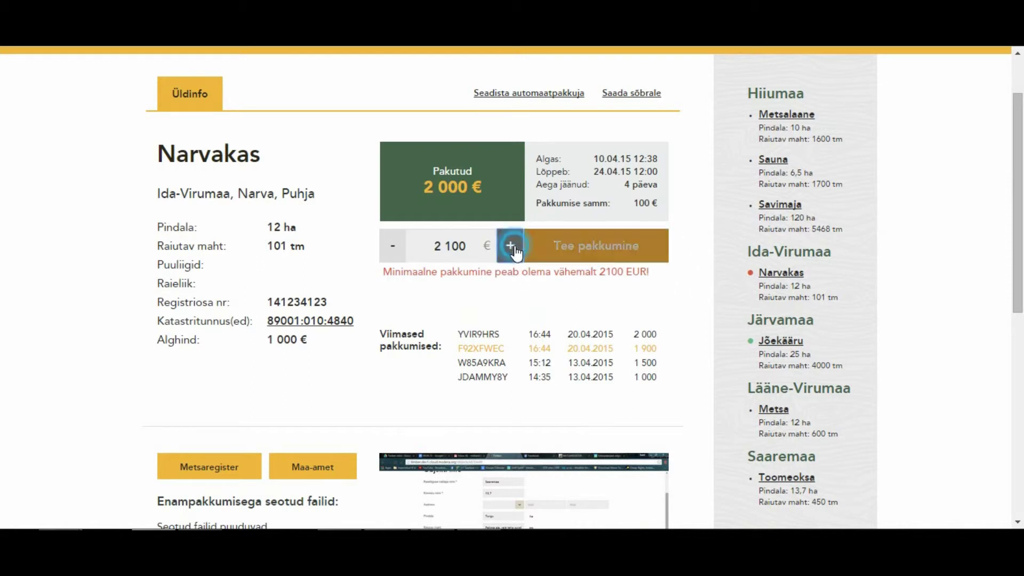
pyautogui.click(654, 249)
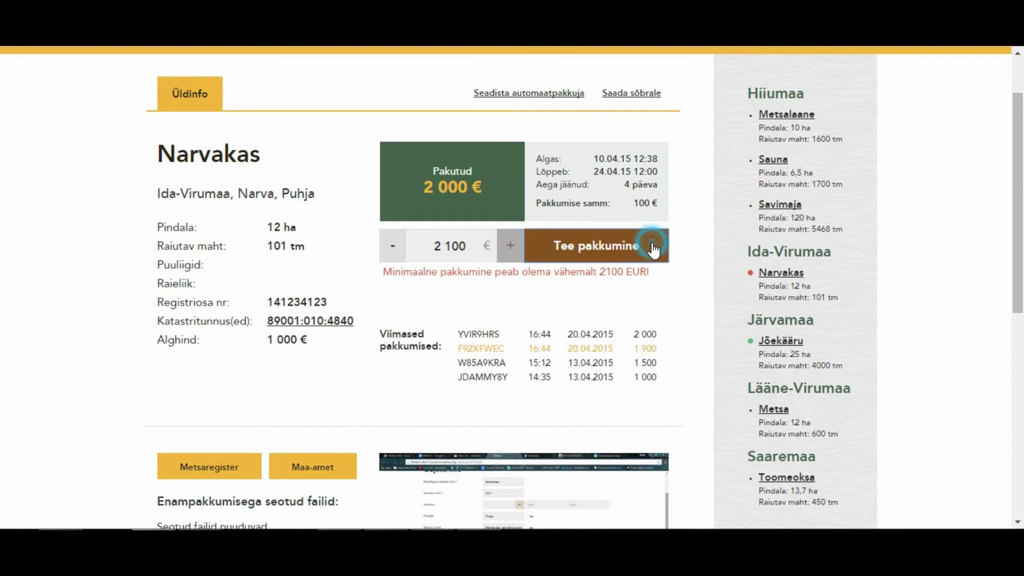
pyautogui.click(640, 196)
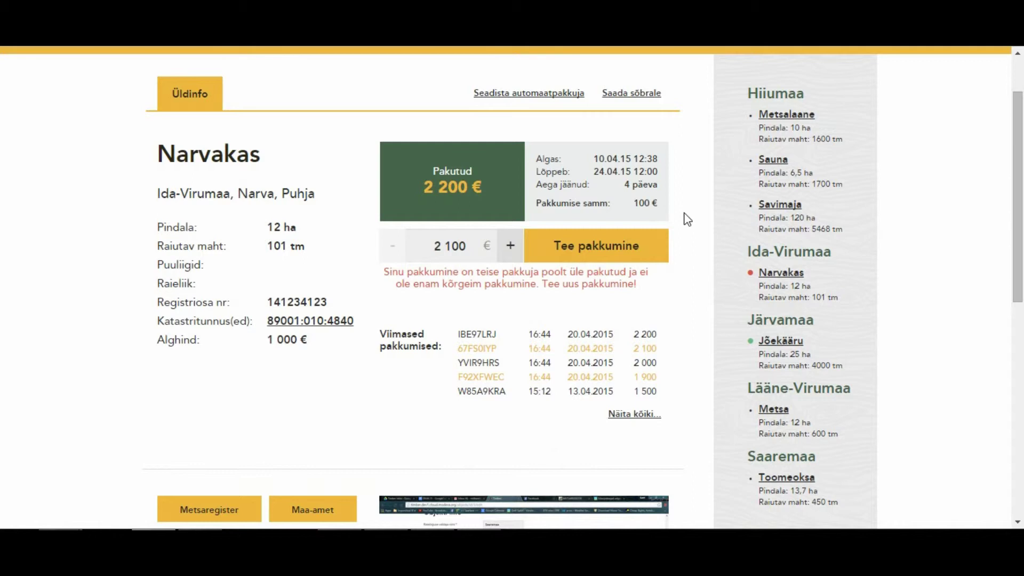
# Raise the Narvakas bid to 2 500 € and confirm it.
pyautogui.click(510, 246)
pyautogui.click(510, 246)
pyautogui.click(511, 245)
pyautogui.click(511, 246)
pyautogui.click(619, 245)
pyautogui.click(622, 199)
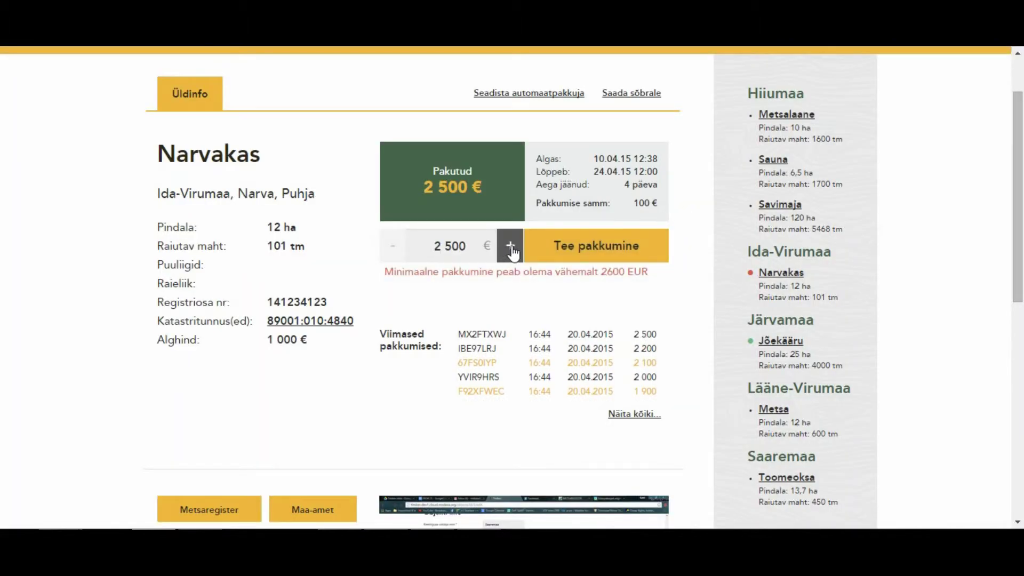
# Place the successful 2 600 € bid and open parcel 89001:010:4840 in Metsaregister.
pyautogui.click(511, 248)
pyautogui.click(614, 244)
pyautogui.click(629, 199)
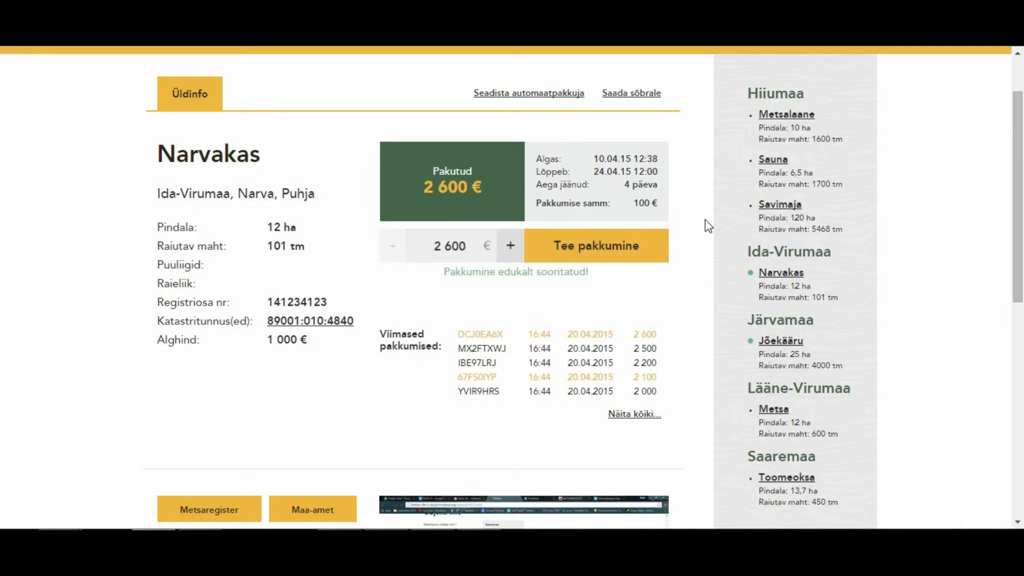
pyautogui.scroll(-2, 69, 212)
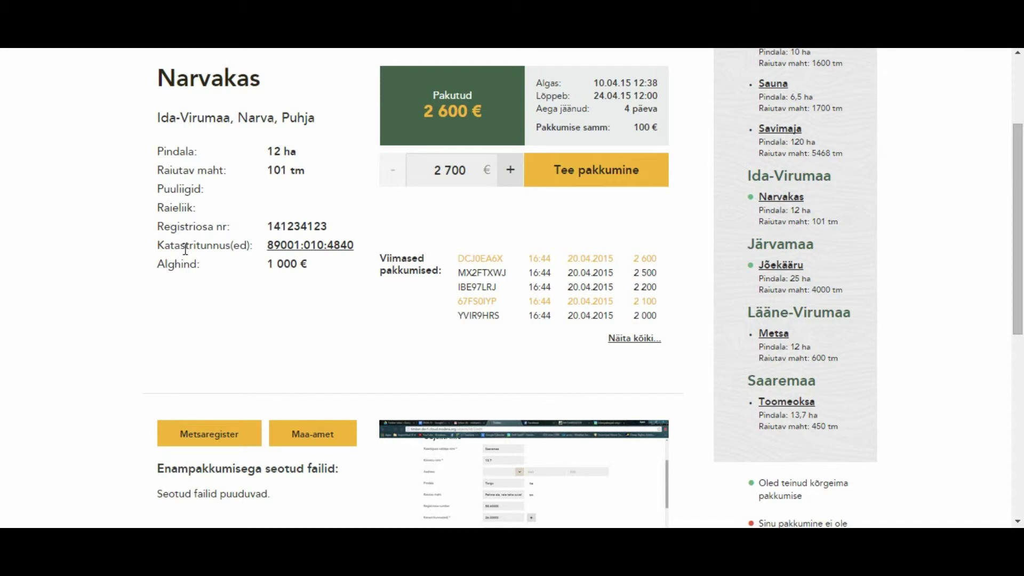
pyautogui.click(321, 247)
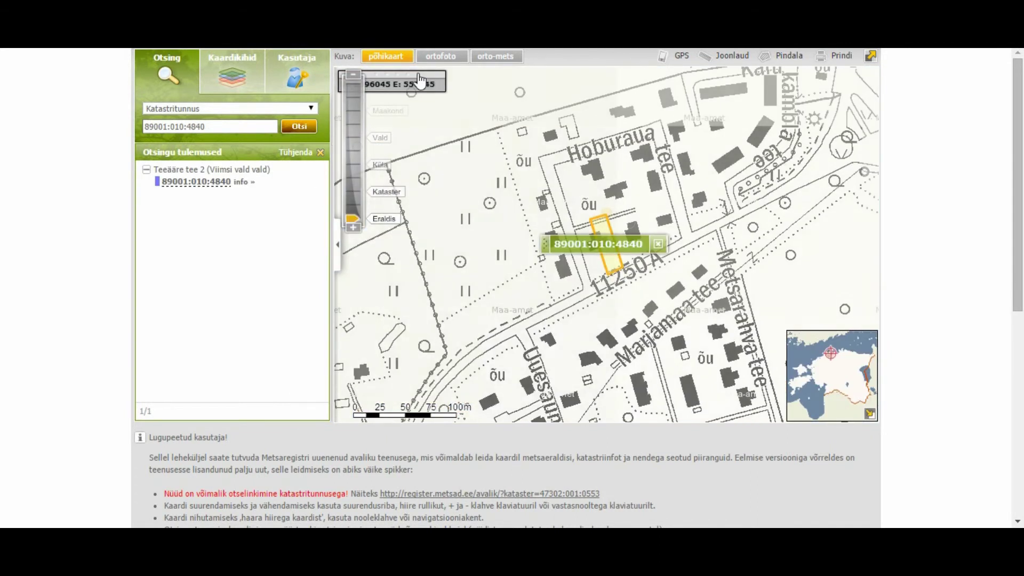
# View parcel 89001:010:4840 on the full-width ortofoto aerial map.
pyautogui.click(434, 56)
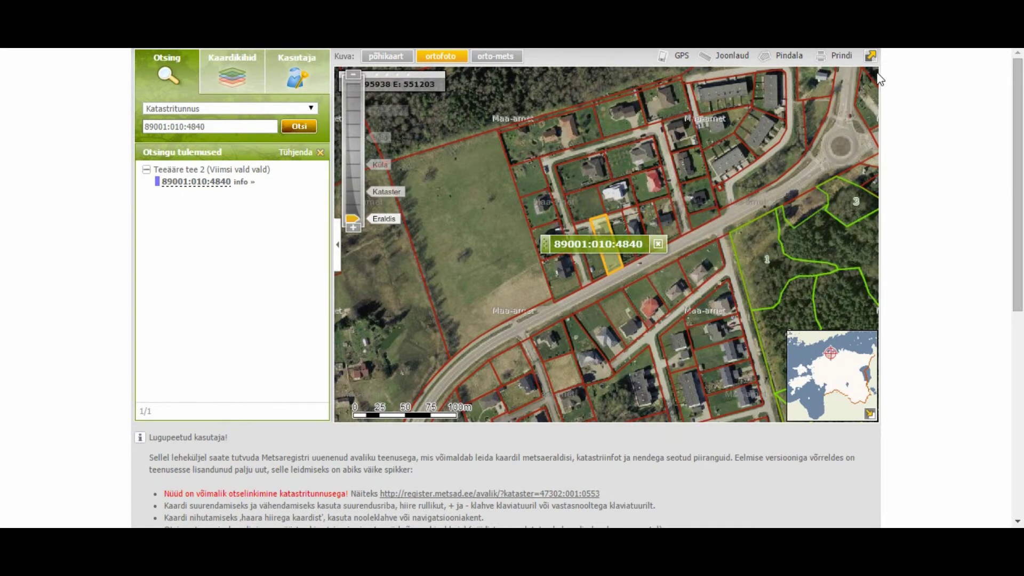
pyautogui.click(870, 55)
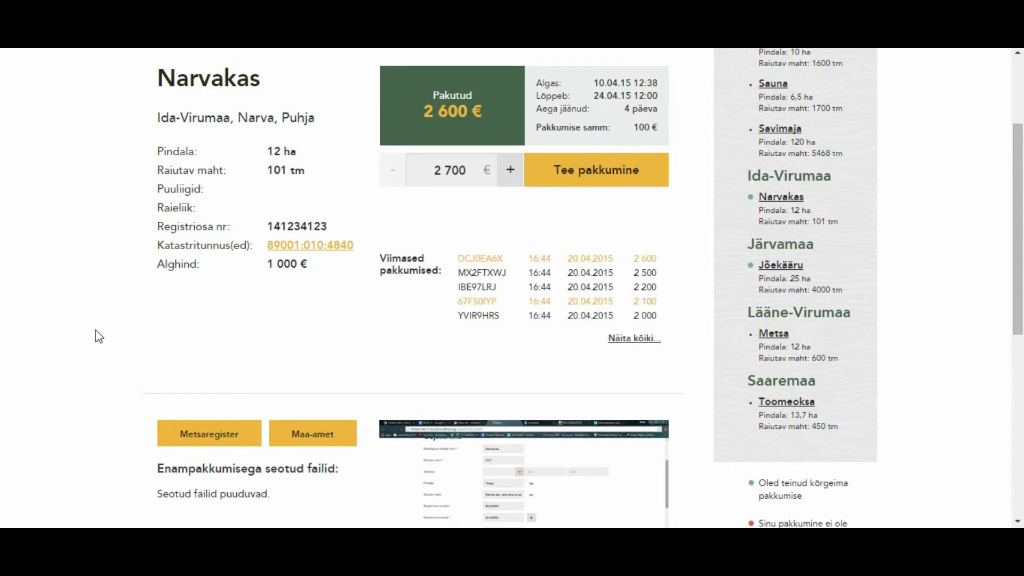
pyautogui.scroll(3, 133, 108)
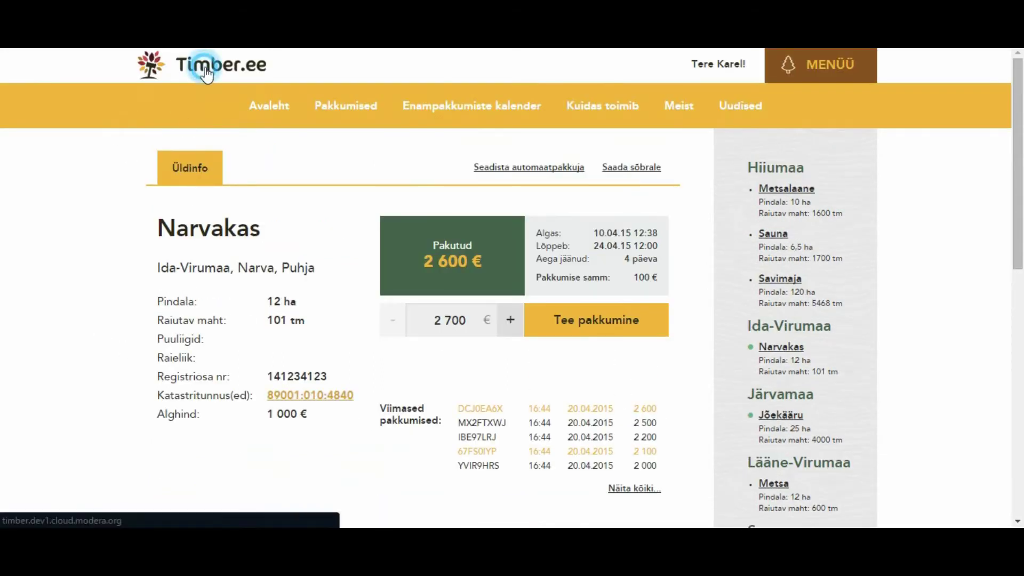
# Open the Jõekääru auction details from the home page carousel.
pyautogui.click(205, 65)
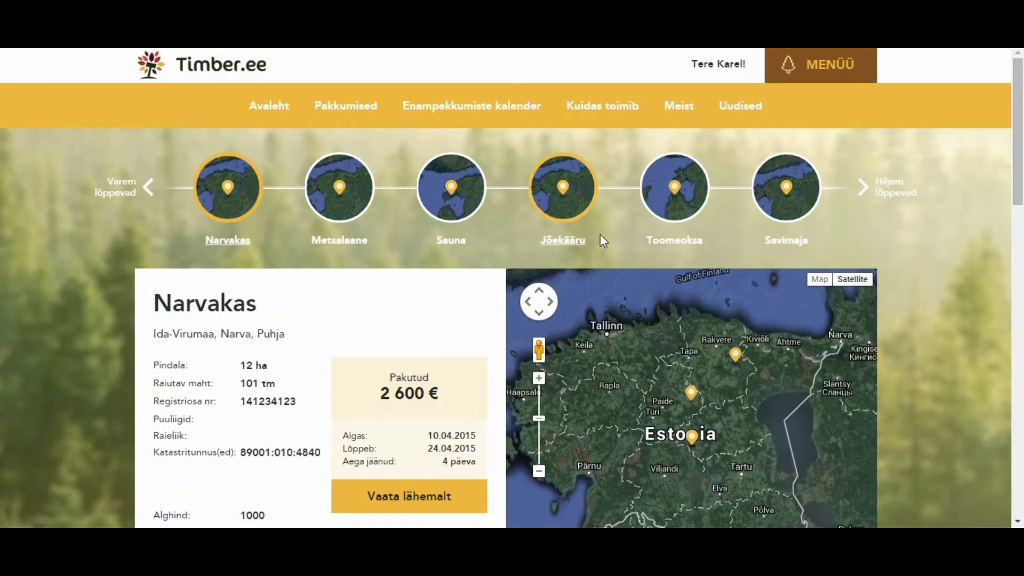
pyautogui.click(574, 219)
pyautogui.scroll(-2, 11, 249)
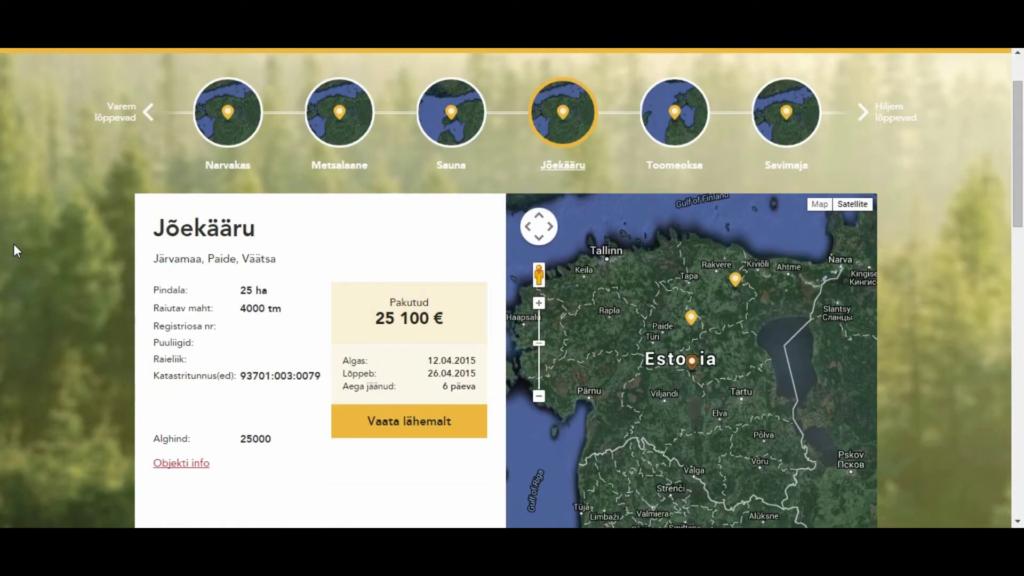
pyautogui.scroll(-2, 14, 247)
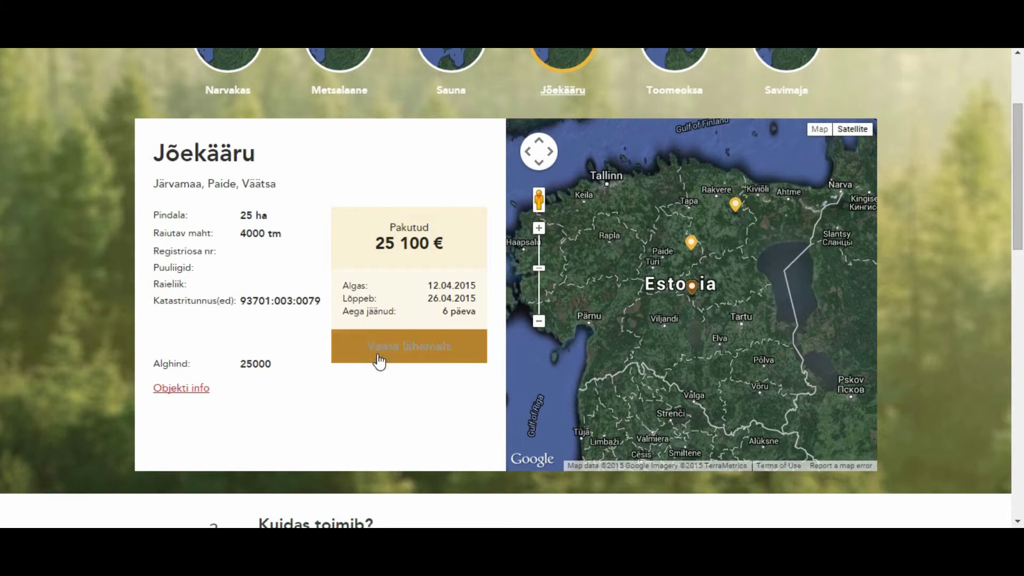
pyautogui.click(377, 356)
pyautogui.scroll(-2, 118, 327)
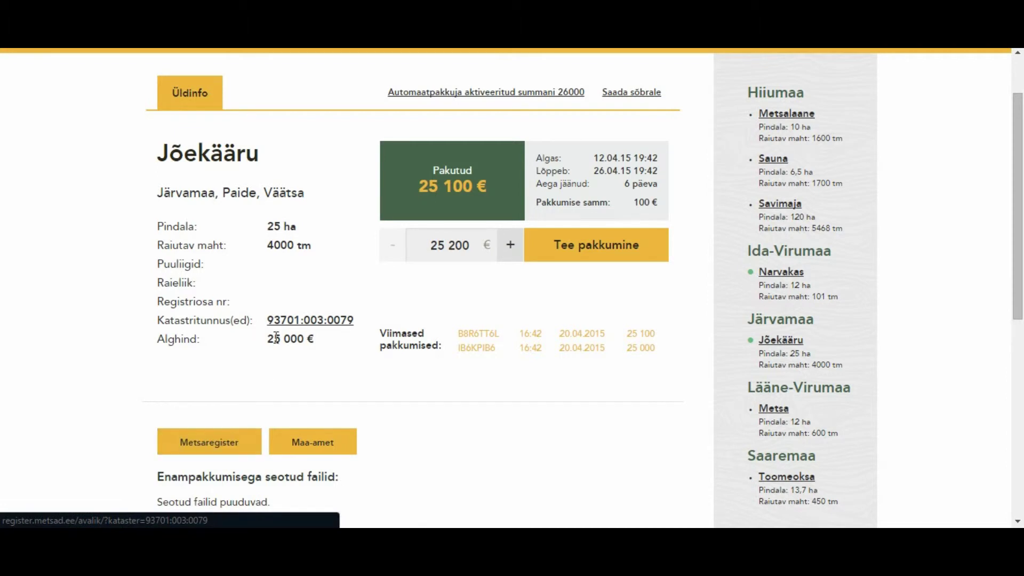
# Show parcel 93701:003:0079 in Metsaregister on the wide ortofoto aerial map.
pyautogui.click(296, 320)
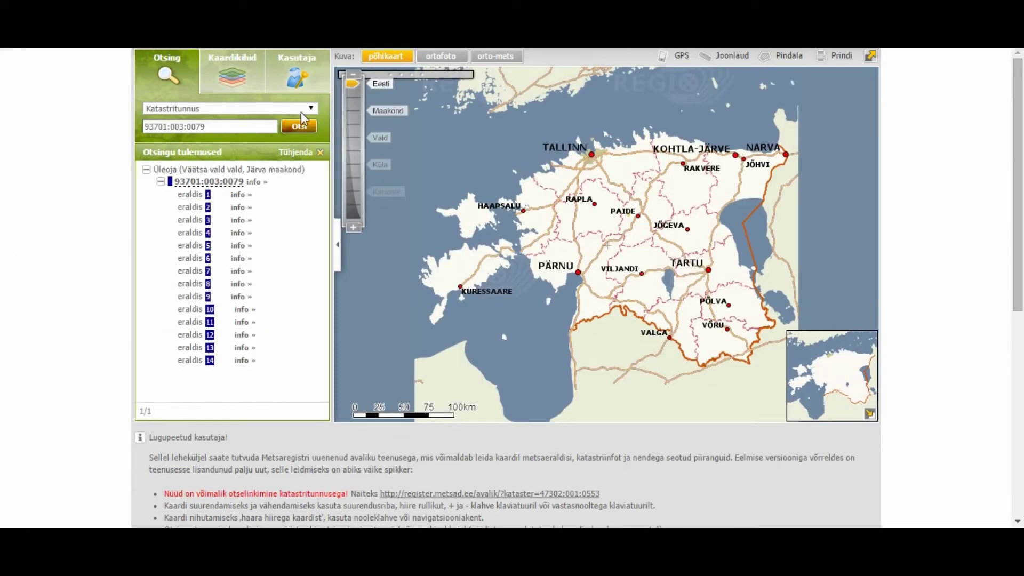
pyautogui.click(434, 55)
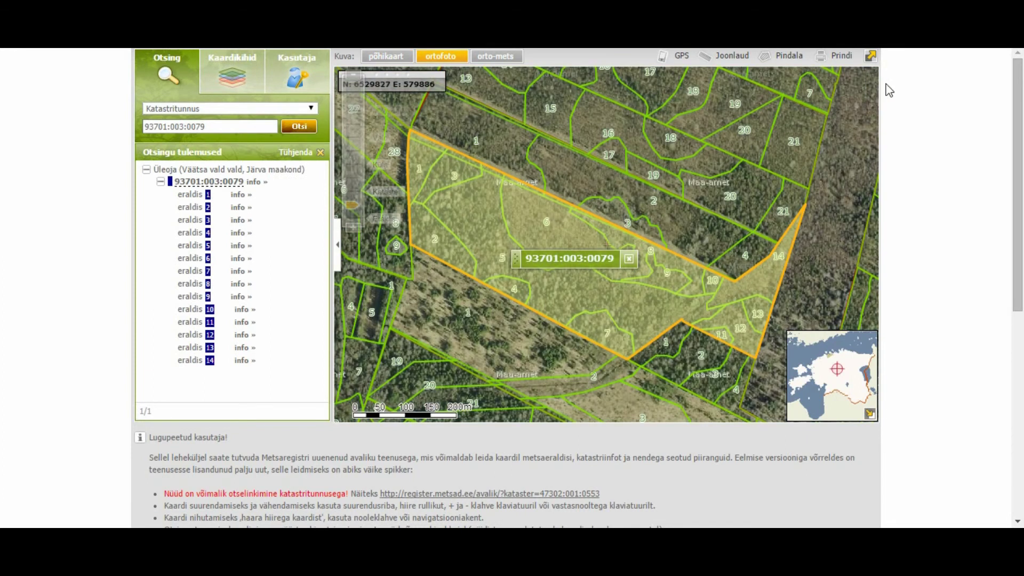
pyautogui.click(871, 56)
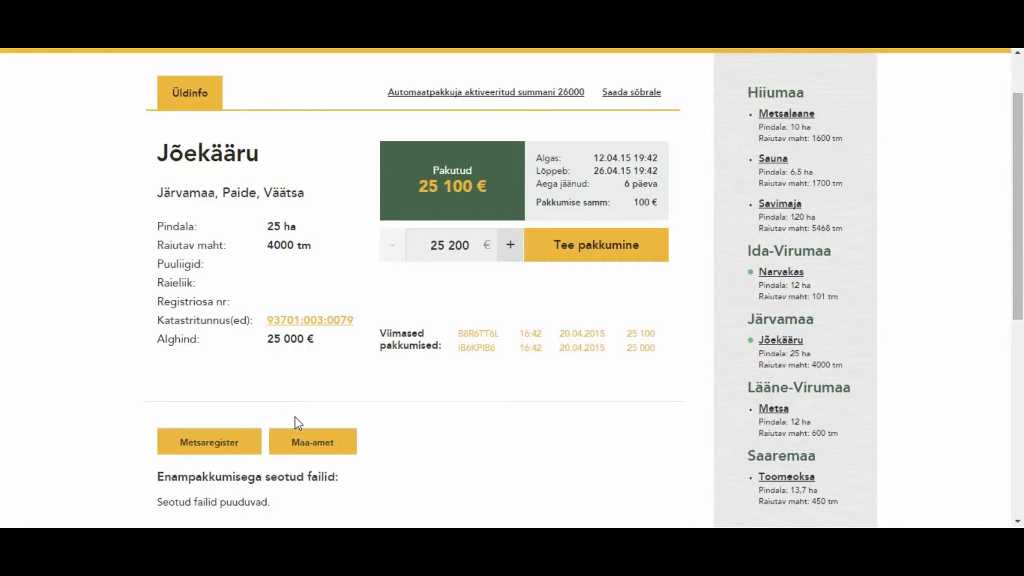
# Check parcel 93701:003:0079 in the Land Board X-GIS register, then close that tab.
pyautogui.click(308, 444)
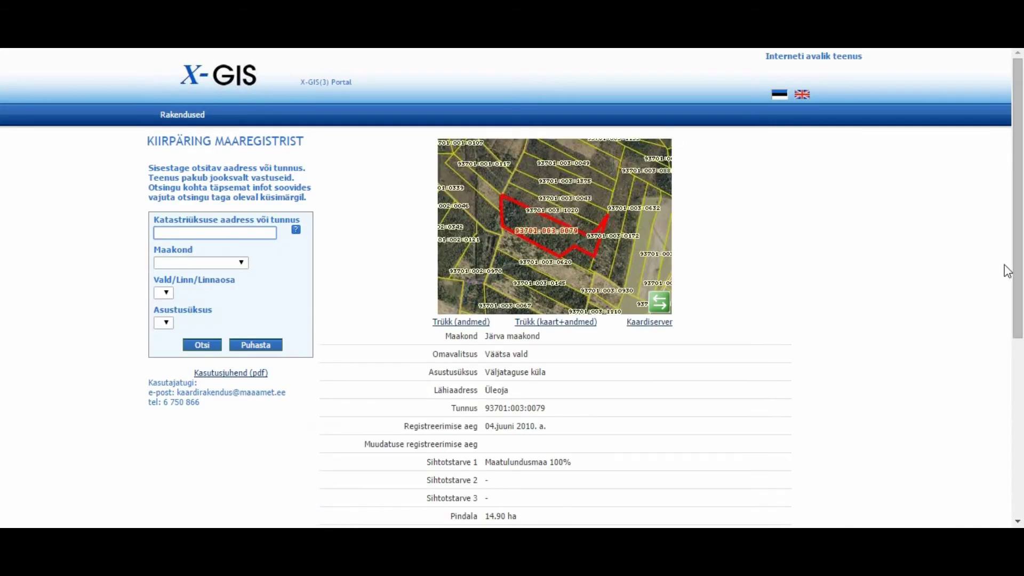
pyautogui.moveTo(1019, 179)
pyautogui.mouseDown()
pyautogui.moveTo(1006, 343)
pyautogui.moveTo(1014, 180)
pyautogui.mouseUp()
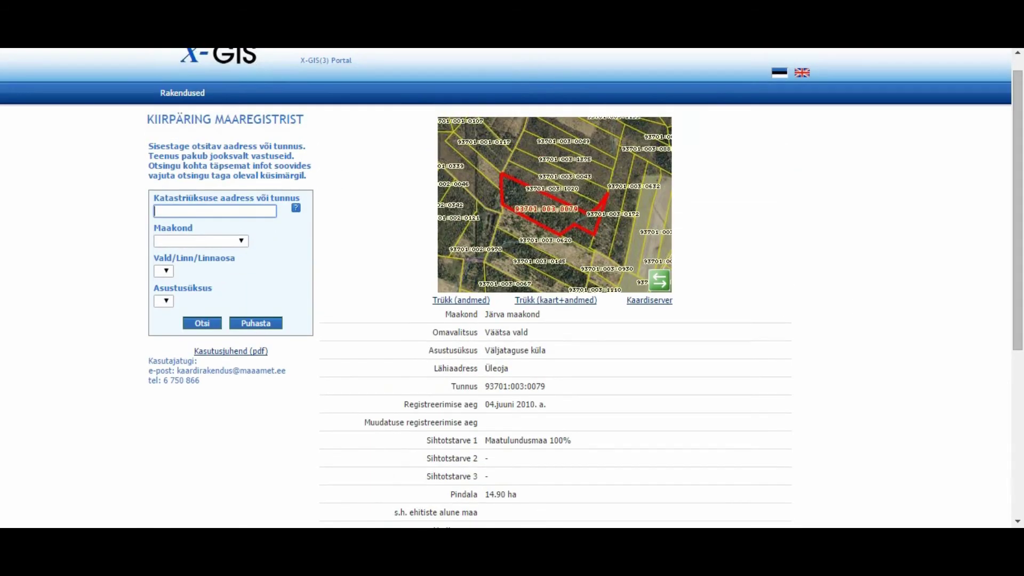
pyautogui.hotkey('ctrl', 'w')
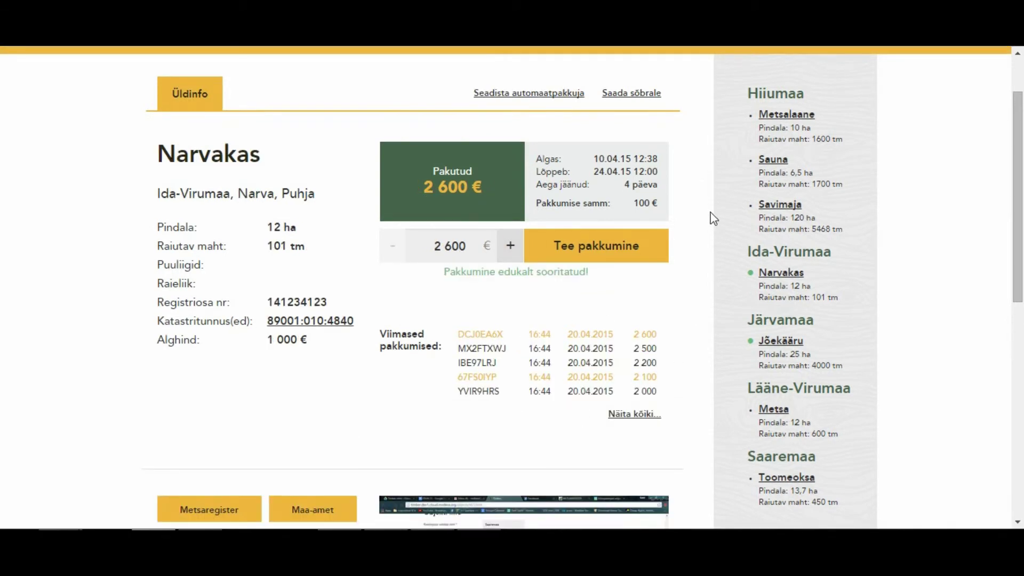
# Open Minu pakkumised and review the recent bids and bid history tables.
pyautogui.scroll(2, 709, 218)
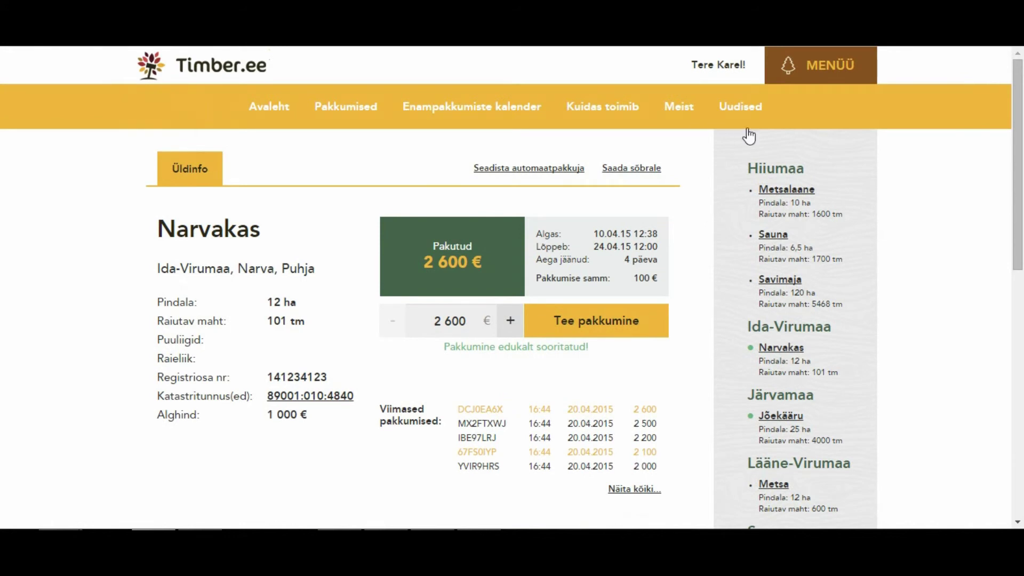
pyautogui.click(835, 67)
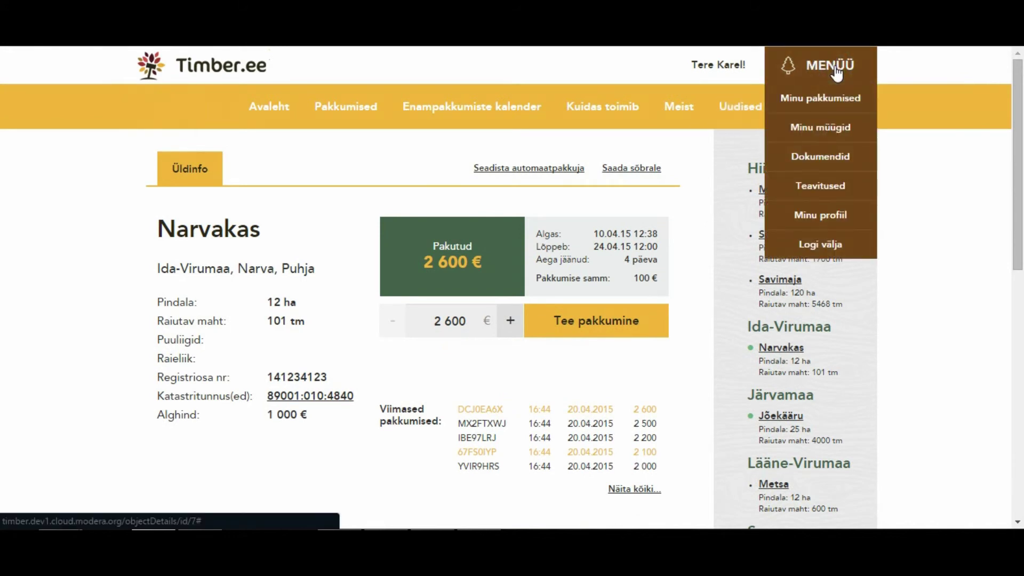
pyautogui.click(822, 98)
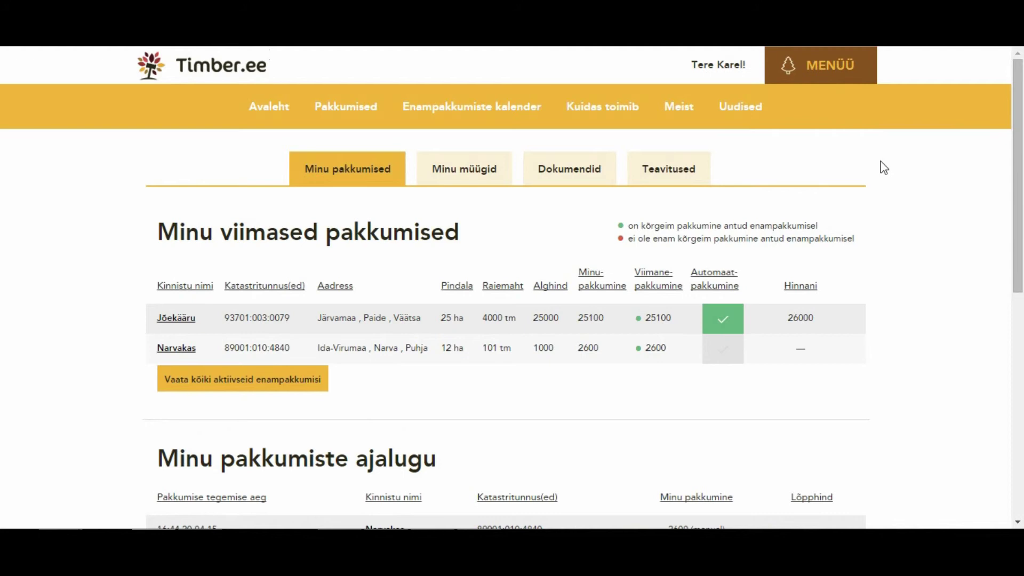
pyautogui.scroll(-1, 878, 248)
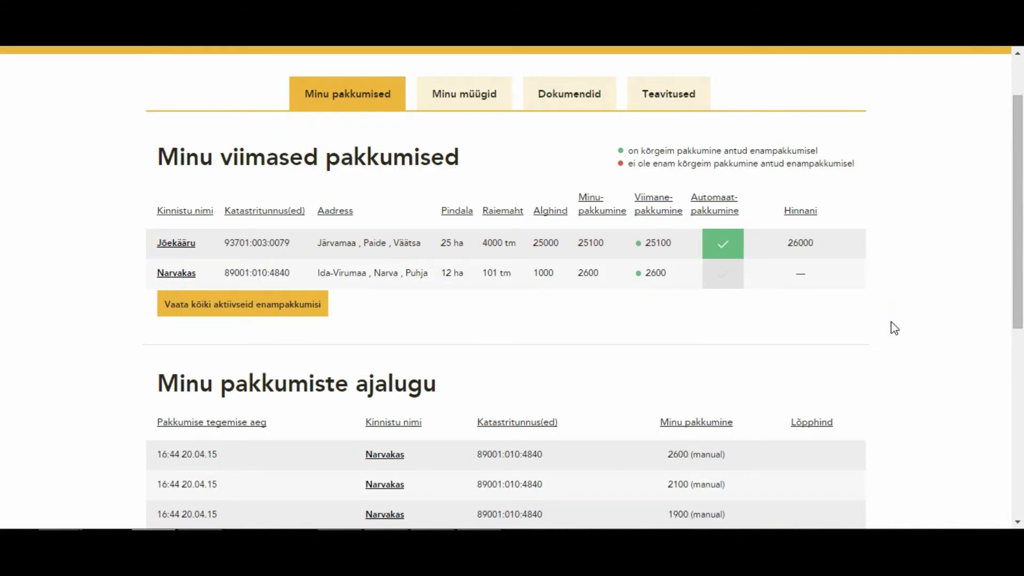
pyautogui.scroll(-3, 891, 328)
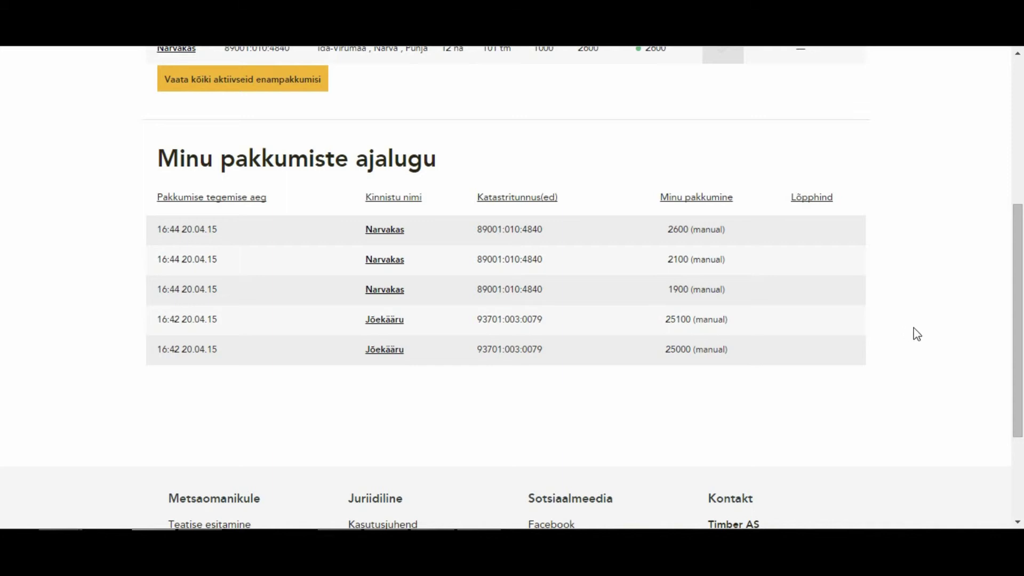
pyautogui.scroll(1, 916, 334)
pyautogui.scroll(1, 916, 334)
pyautogui.scroll(2, 916, 334)
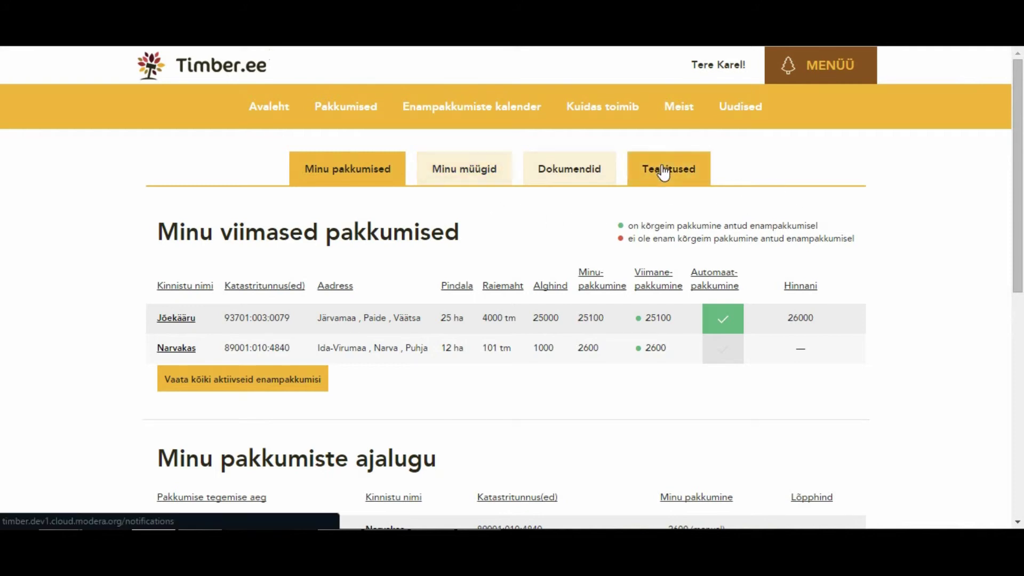
# Open Teavitused and save the first Jõekääru outbid alert with SMS delivery.
pyautogui.click(832, 61)
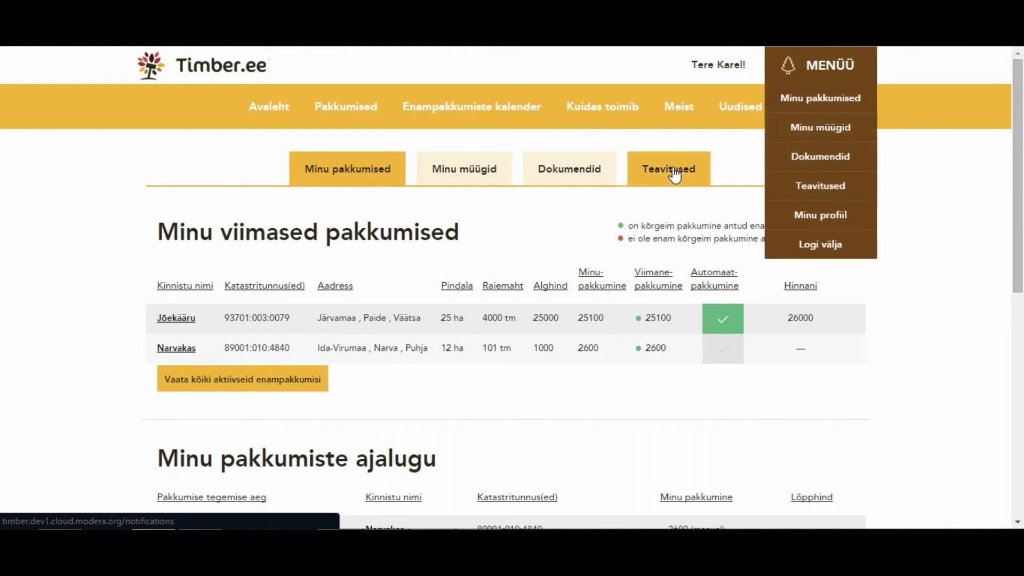
pyautogui.click(832, 186)
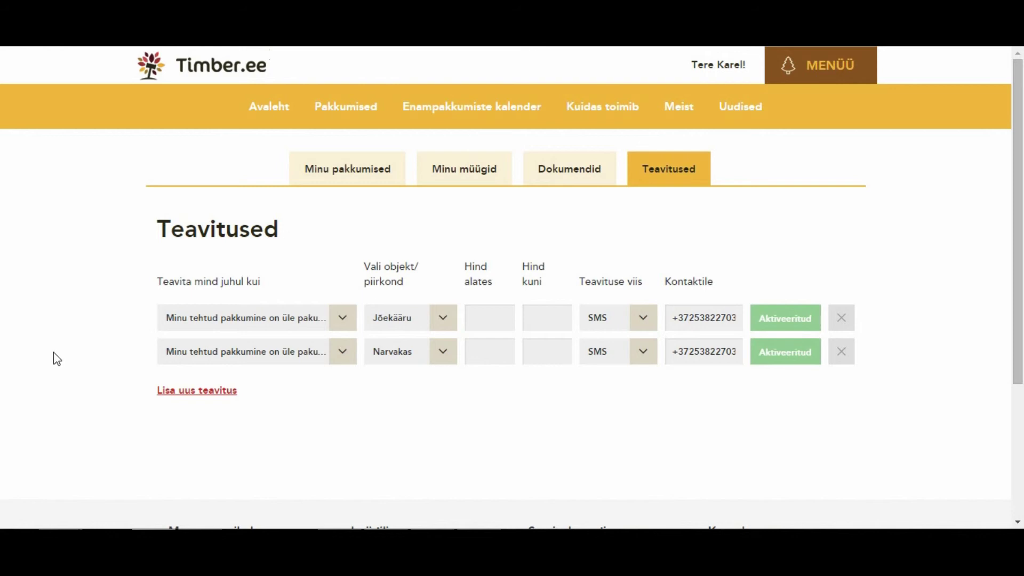
pyautogui.click(342, 323)
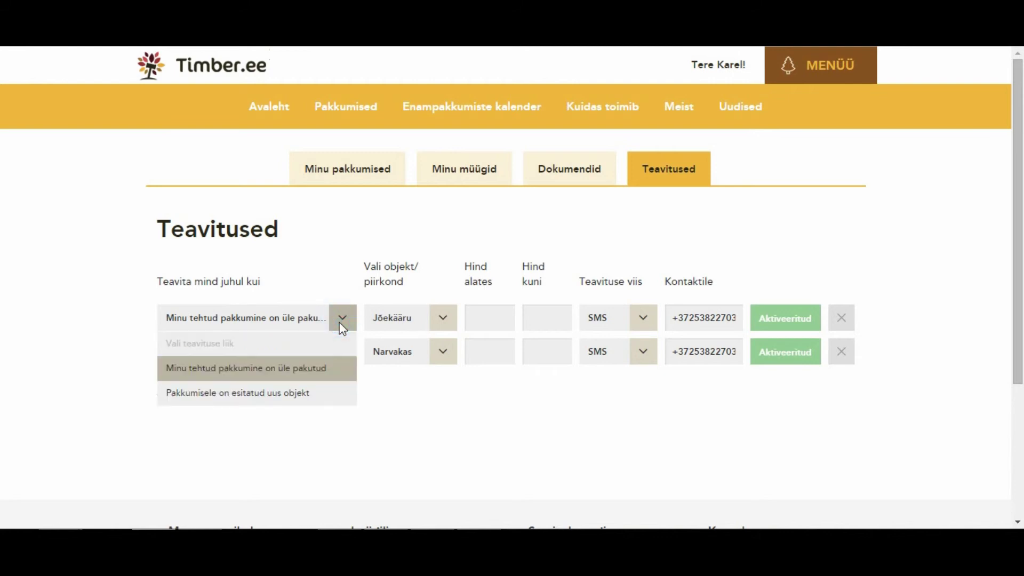
pyautogui.click(341, 319)
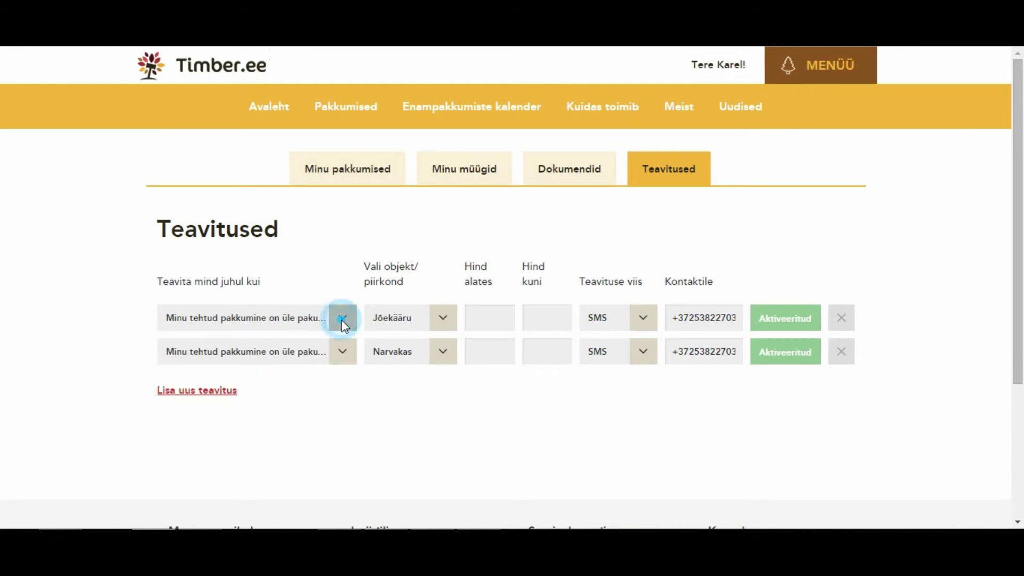
pyautogui.click(545, 327)
pyautogui.click(481, 322)
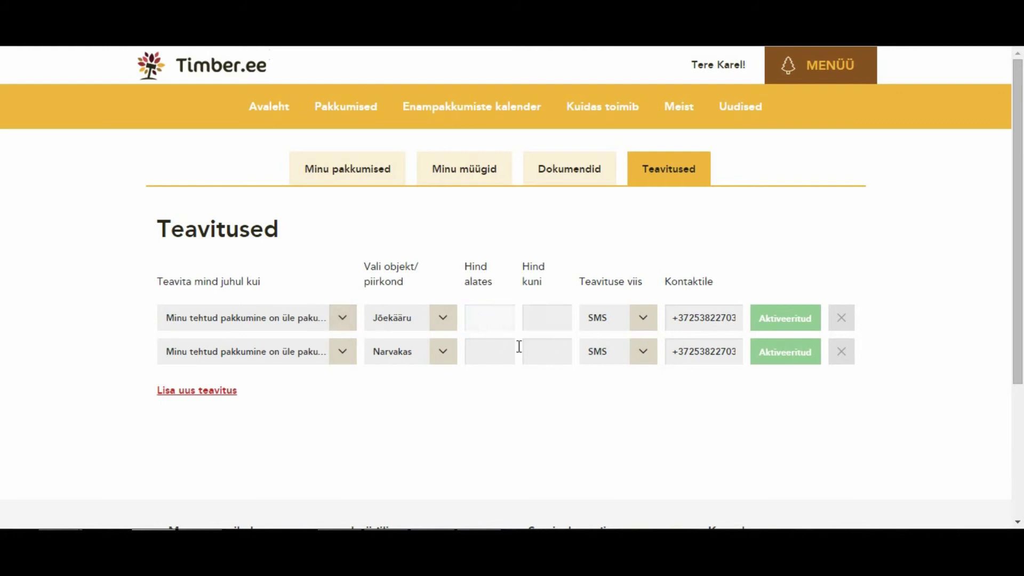
pyautogui.click(646, 318)
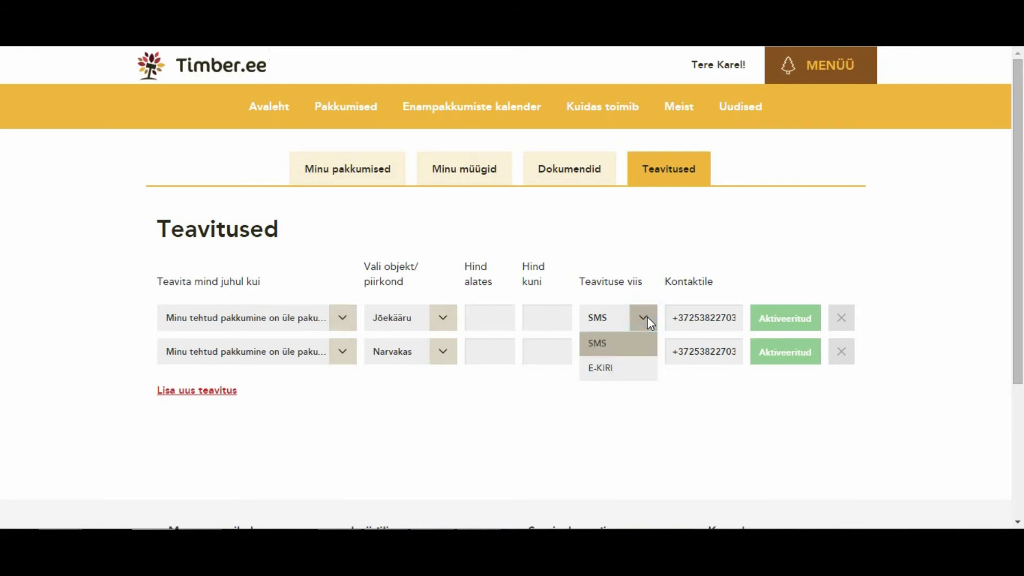
pyautogui.click(633, 342)
pyautogui.click(789, 322)
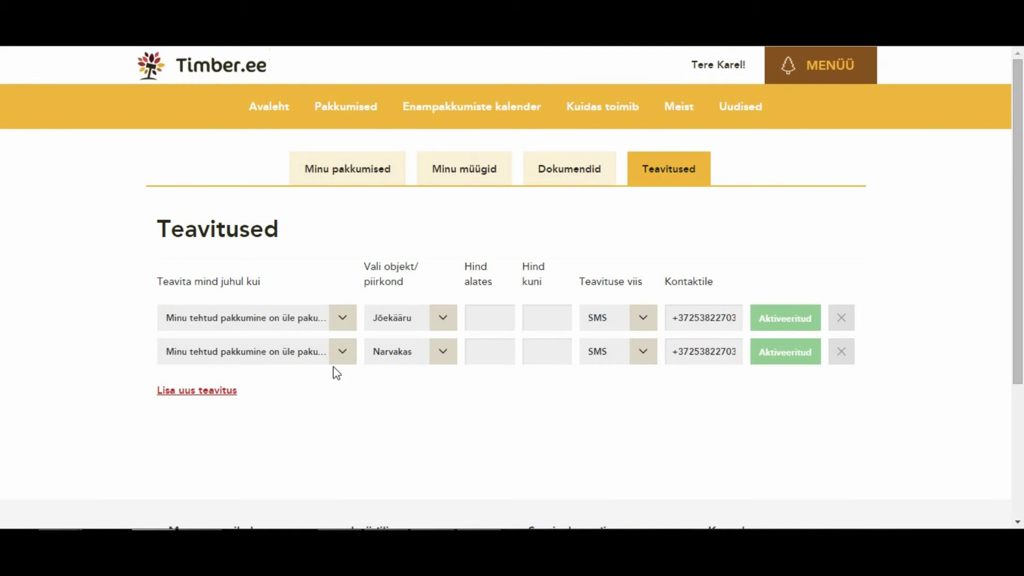
# Add an alert for new auction objects in Põlvamaa priced 5000 to 10000.
pyautogui.click(195, 391)
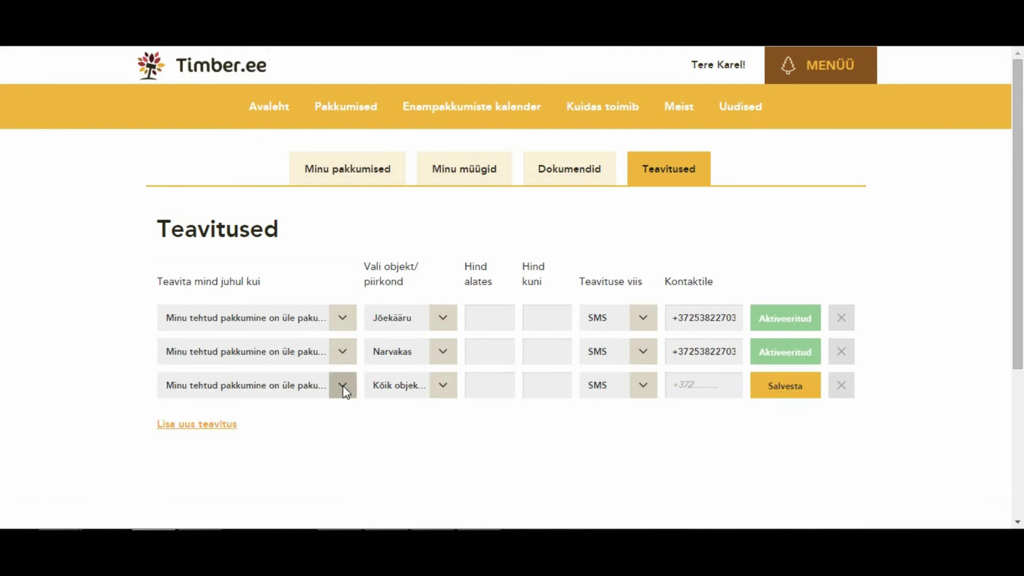
pyautogui.click(341, 385)
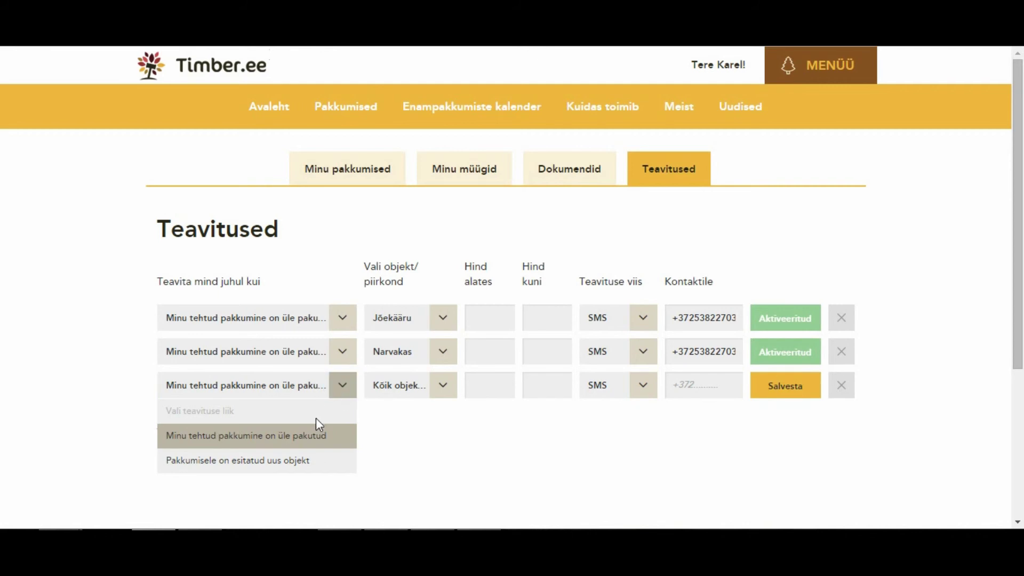
pyautogui.click(338, 460)
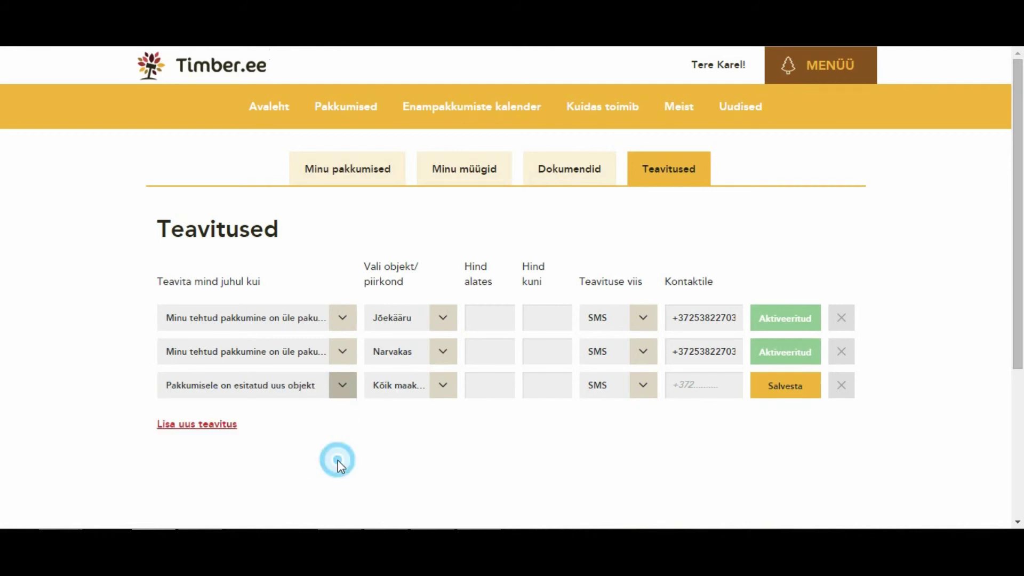
pyautogui.click(446, 392)
pyautogui.scroll(-2, 435, 441)
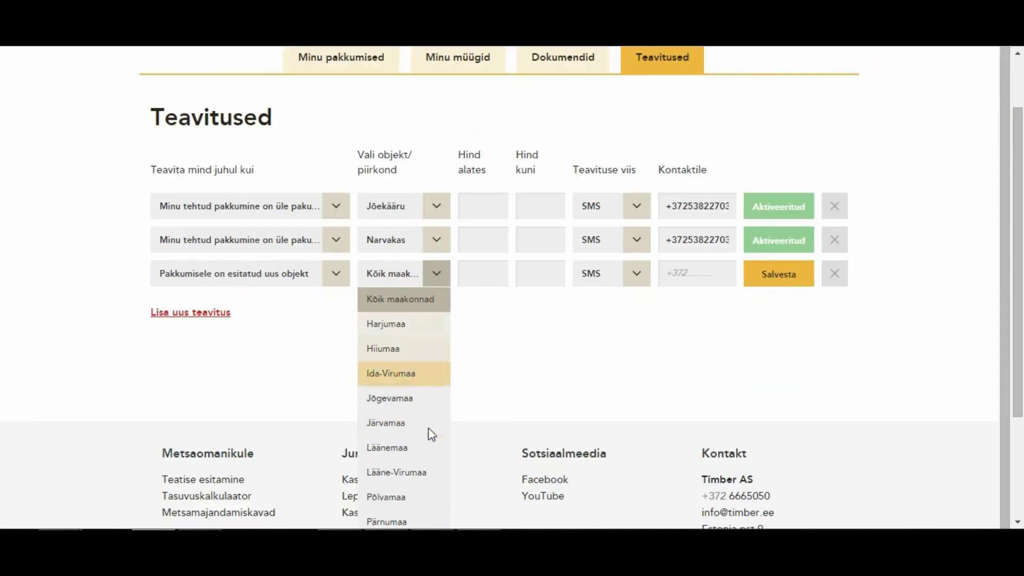
pyautogui.click(408, 497)
pyautogui.click(491, 274)
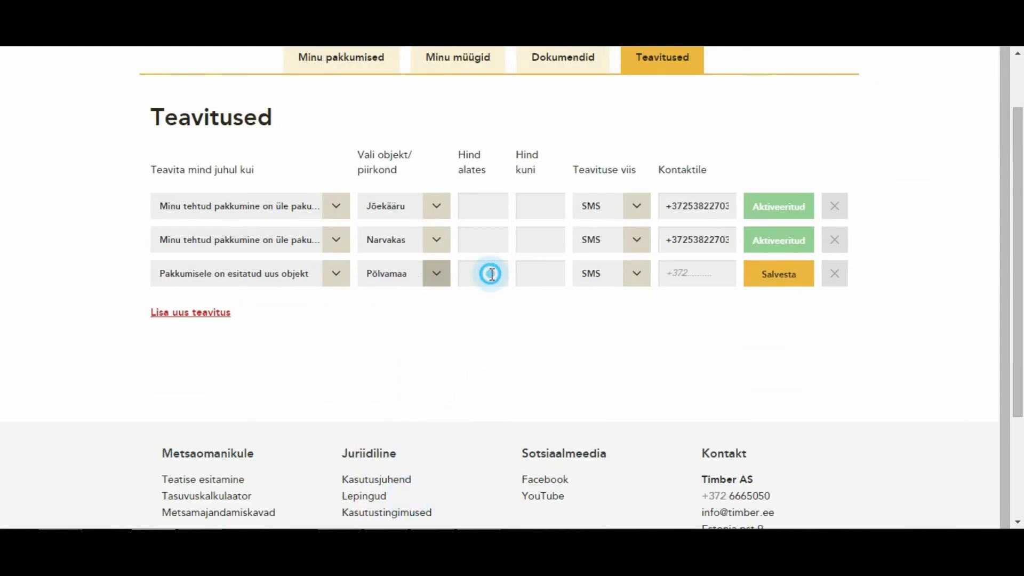
pyautogui.write('50')
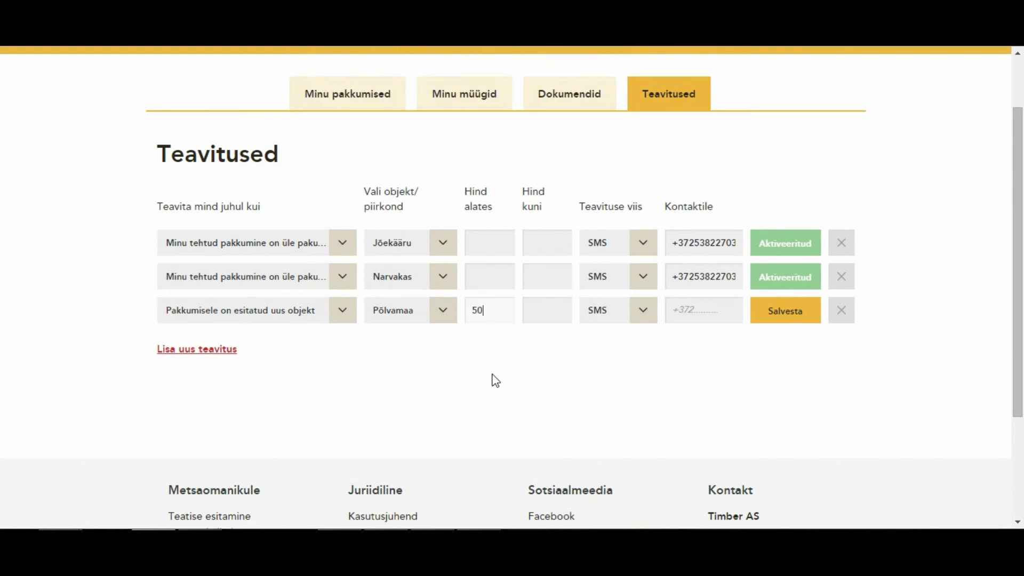
pyautogui.write('0010000')
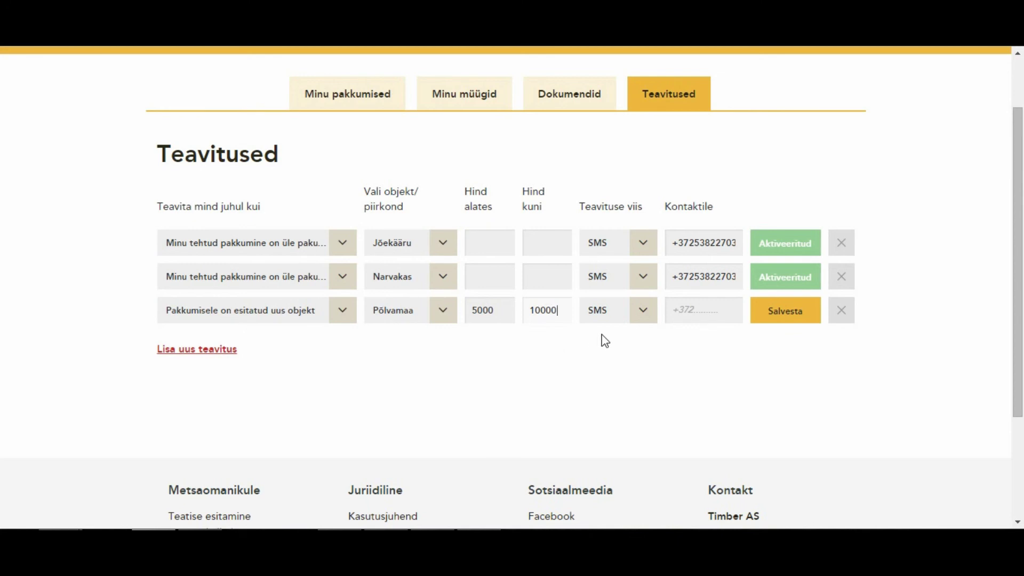
# Choose E-KIRI delivery, enter the contact e-mail address, and save the alert.
pyautogui.click(647, 309)
pyautogui.click(619, 359)
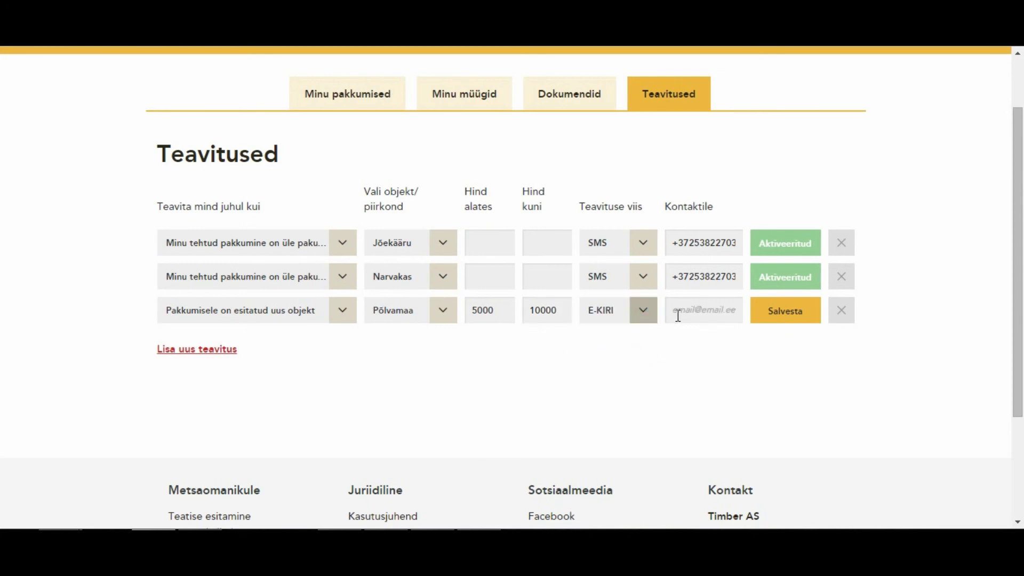
pyautogui.click(676, 315)
pyautogui.write('emai')
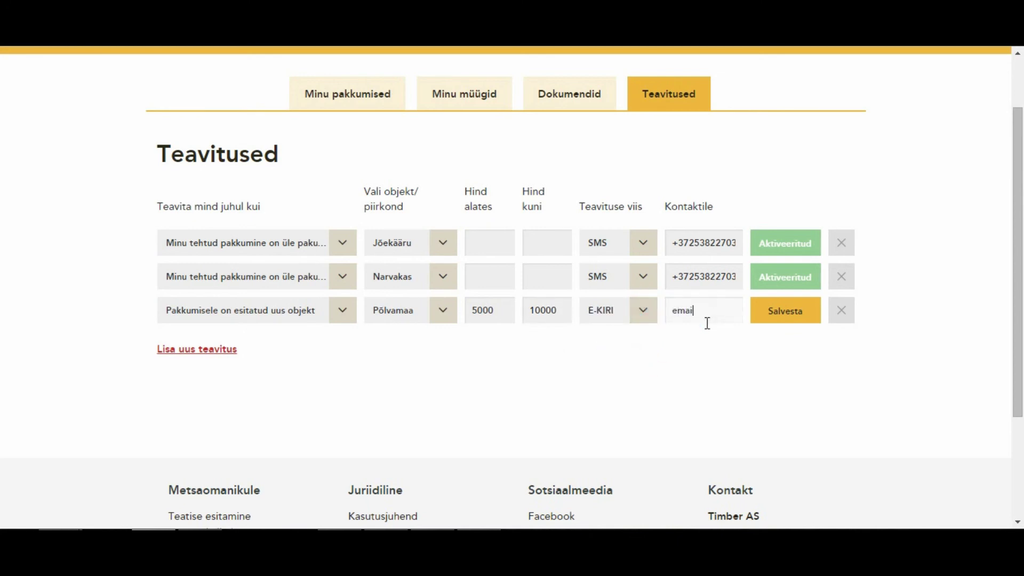
pyautogui.write('l@email.ee')
pyautogui.click(765, 311)
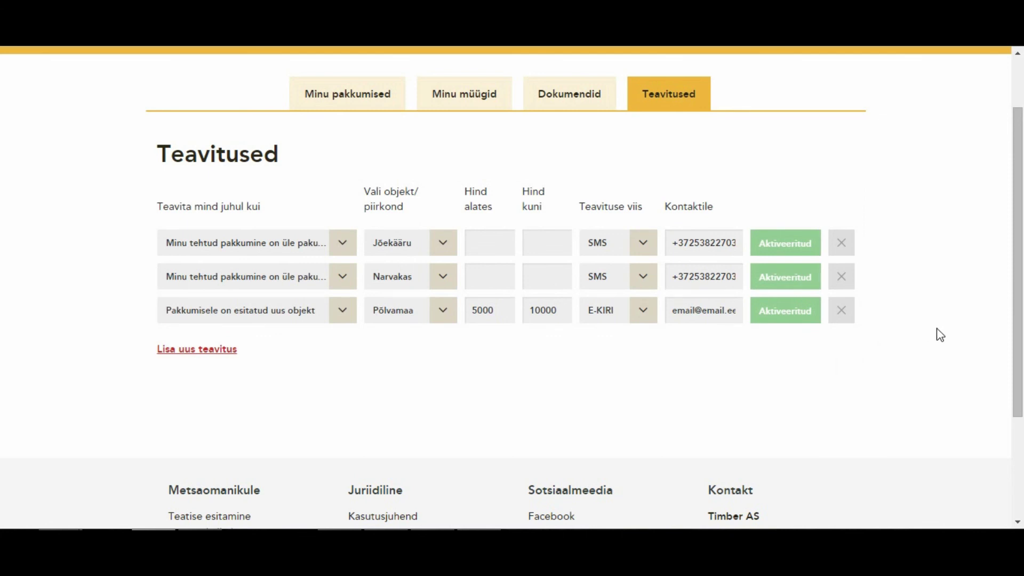
pyautogui.scroll(2, 942, 315)
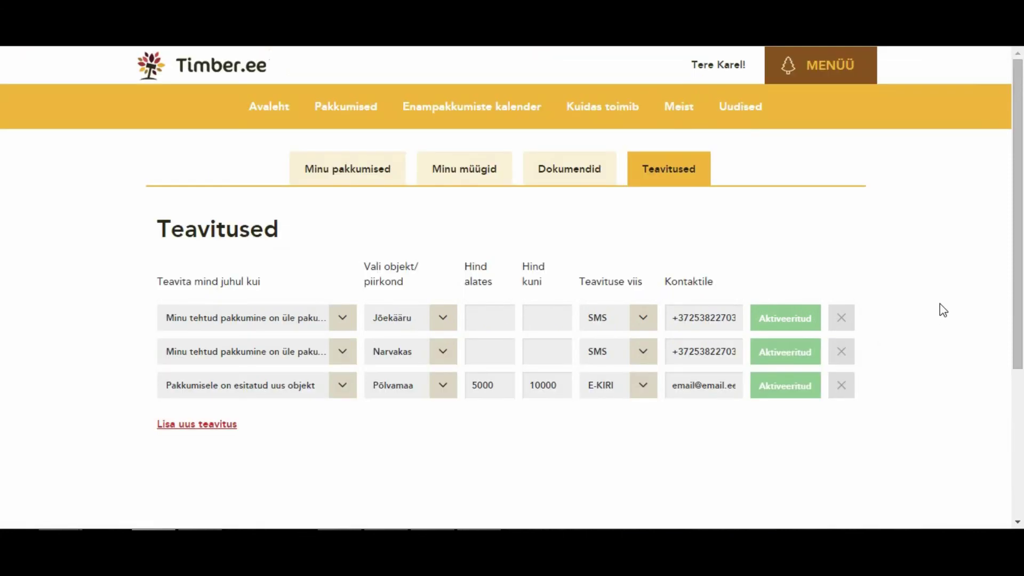